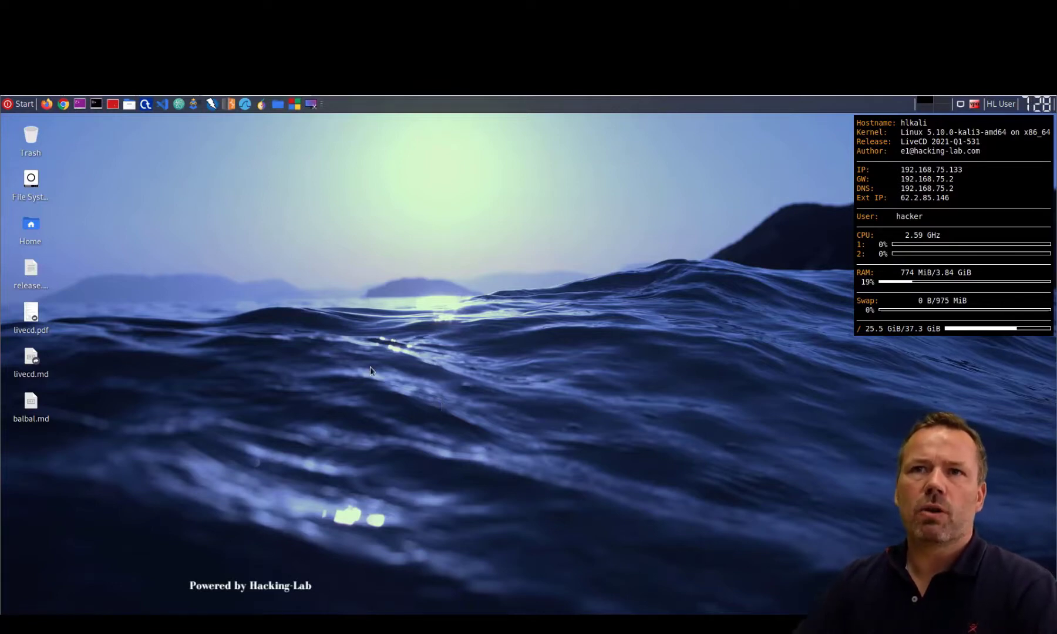
- Launch Maltego from the Kali menu under 01 - Information Gathering > OSINT Analysis
{"action": "left_click", "coordinate": [27, 105]}
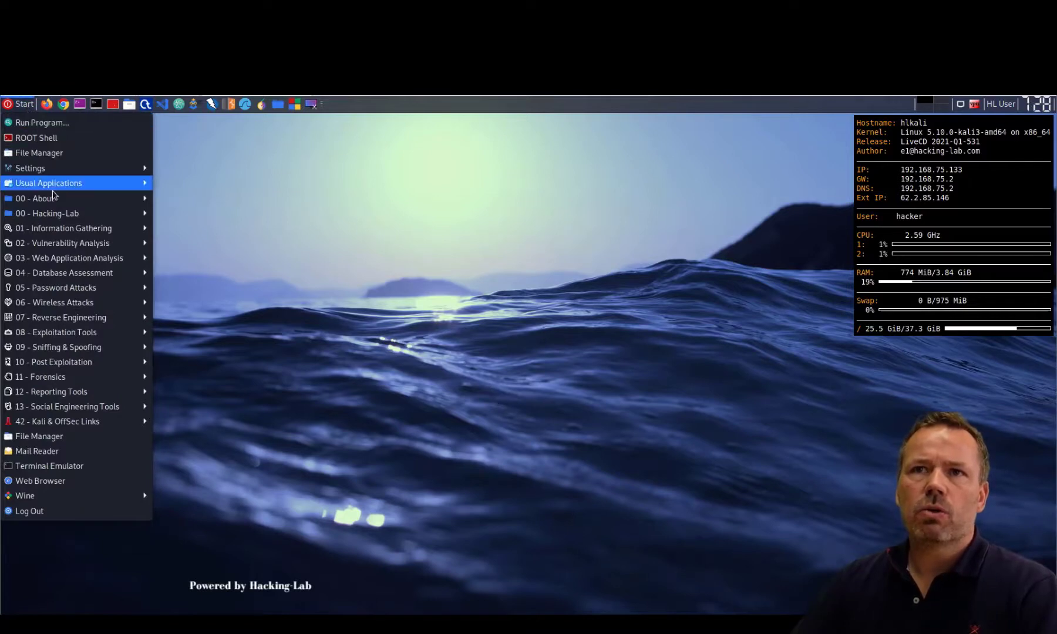
{"action": "mouse_move", "coordinate": [53, 216]}
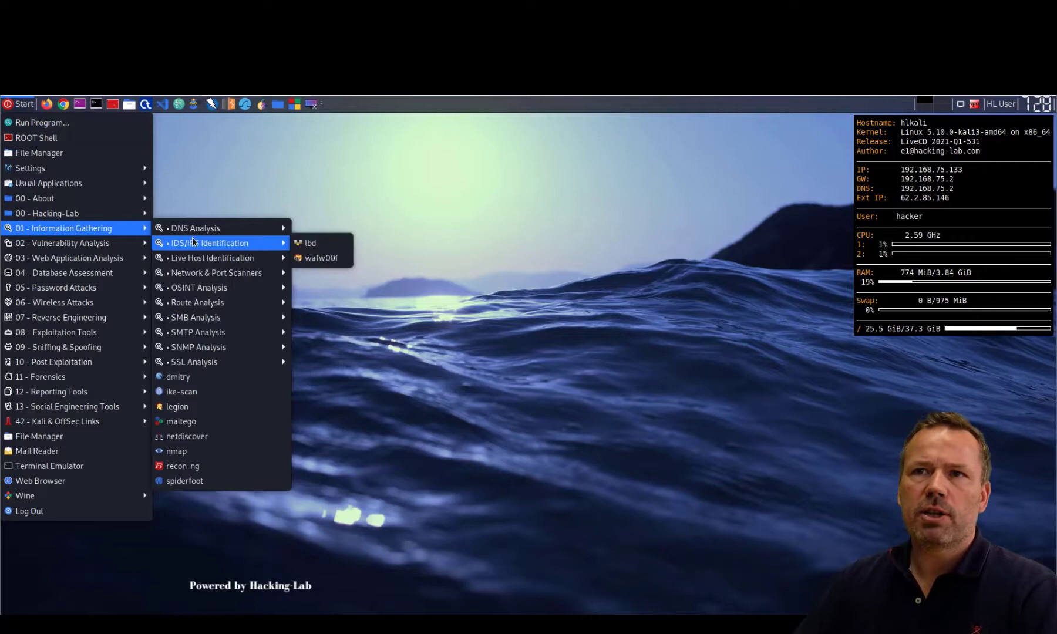
{"action": "mouse_move", "coordinate": [189, 287]}
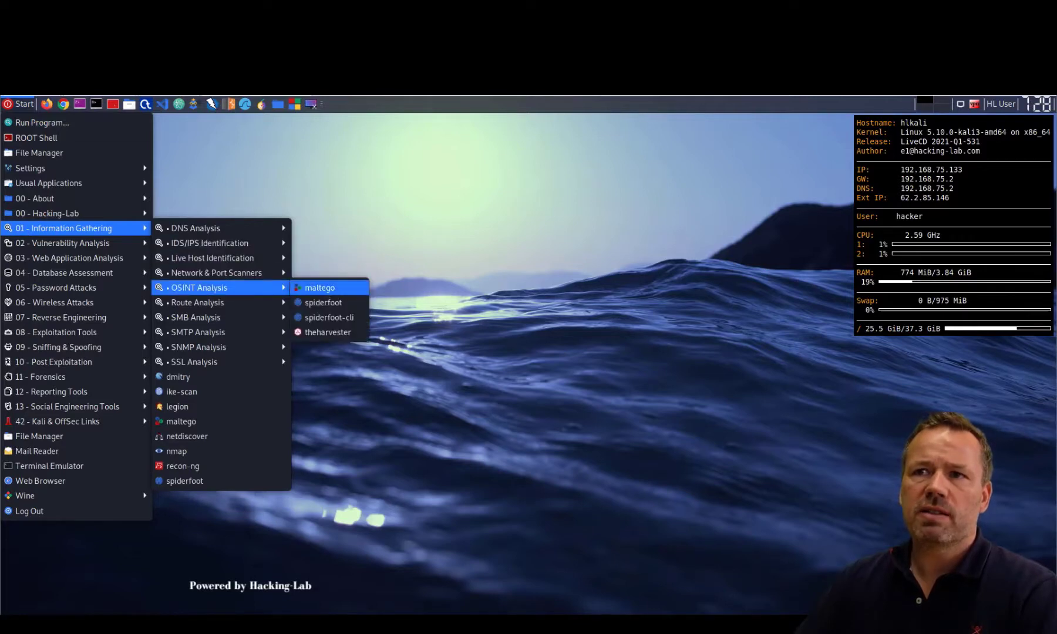
{"action": "left_click", "coordinate": [333, 289]}
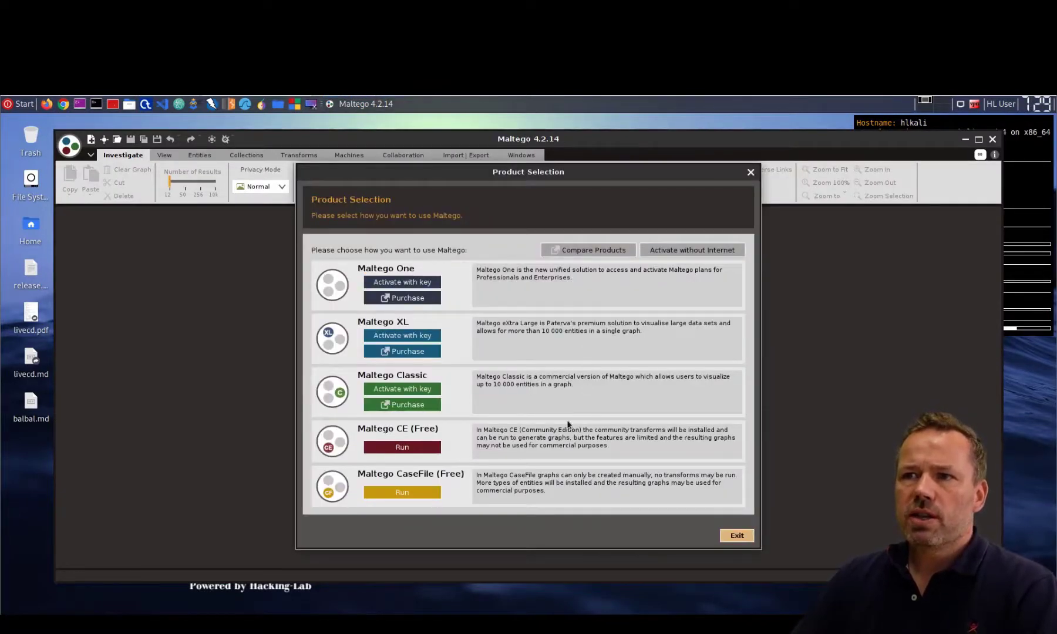
- Choose to run Maltego CE (Free) from the Product Selection dialog
{"action": "left_click", "coordinate": [403, 449]}
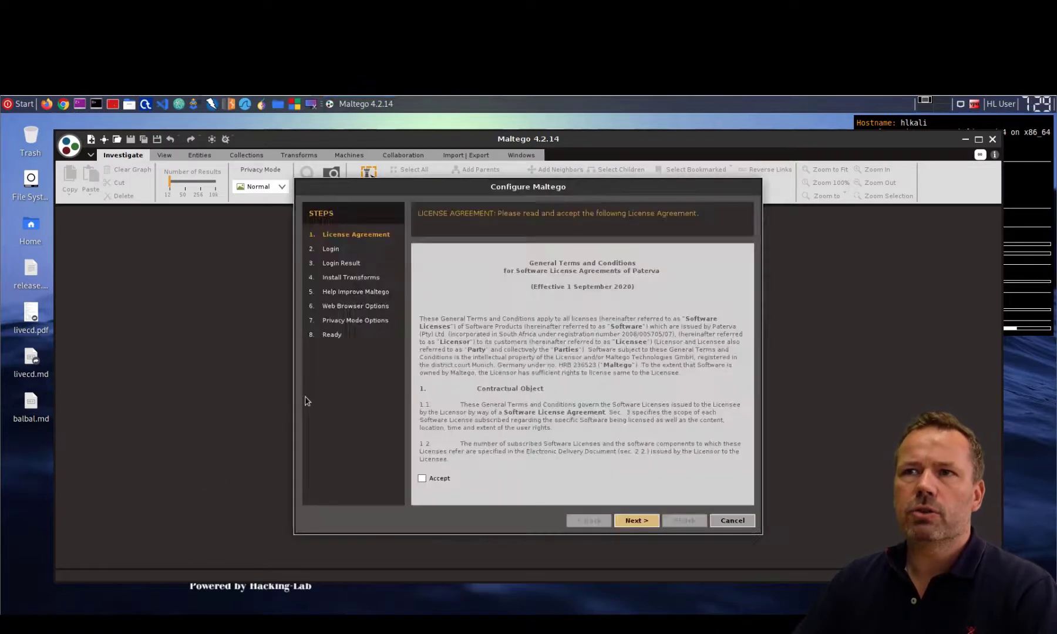
- Accept the Maltego license agreement and continue to the Login step
{"action": "left_click", "coordinate": [421, 477]}
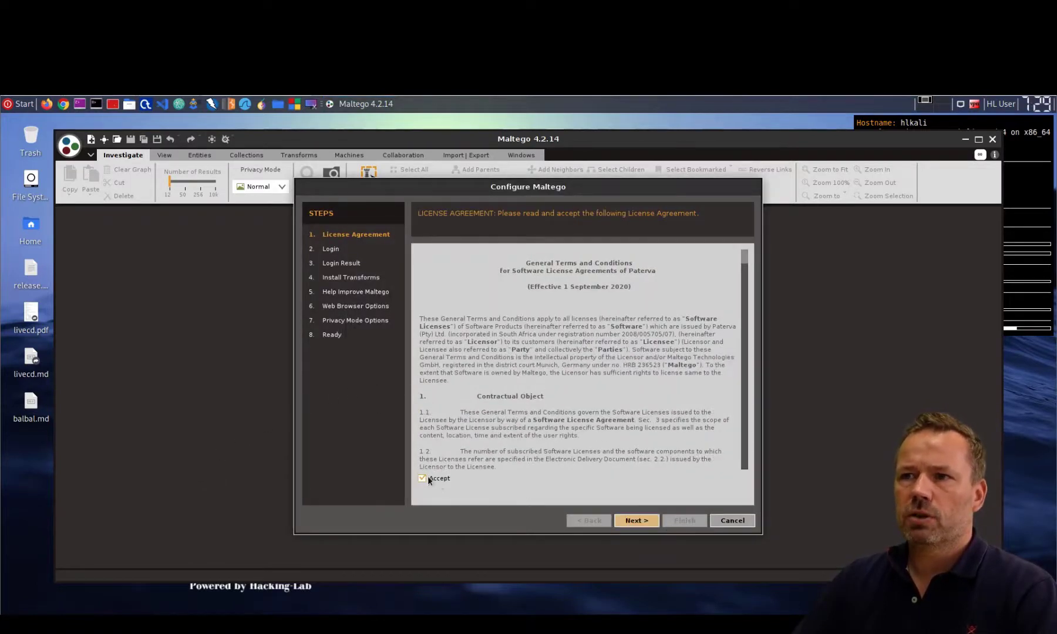
{"action": "left_click", "coordinate": [637, 521]}
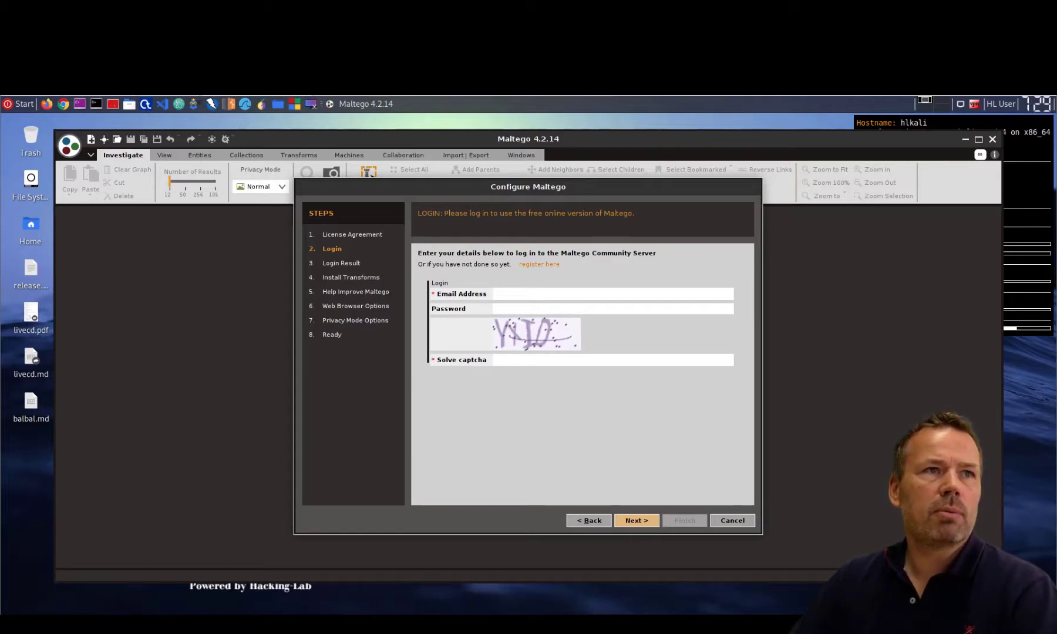
- Log in to the Community Server with the account e-mail, password and captcha text
{"action": "left_click", "coordinate": [514, 293]}
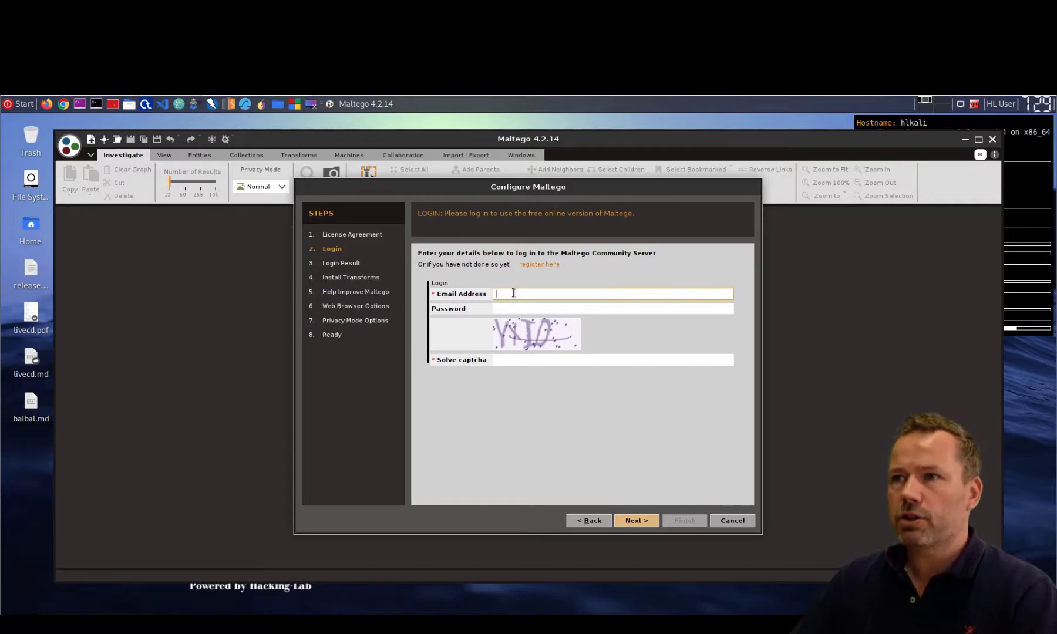
{"action": "key", "text": "ctrl+v"}
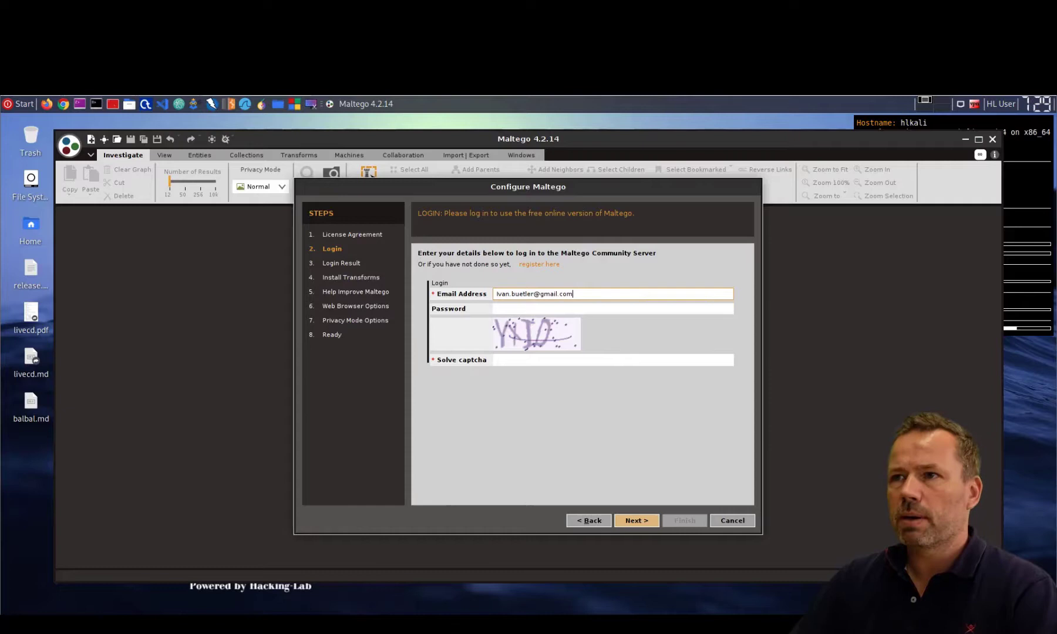
{"action": "key", "text": "Tab"}
{"action": "key", "text": "ctrl+v"}
{"action": "left_click", "coordinate": [506, 361]}
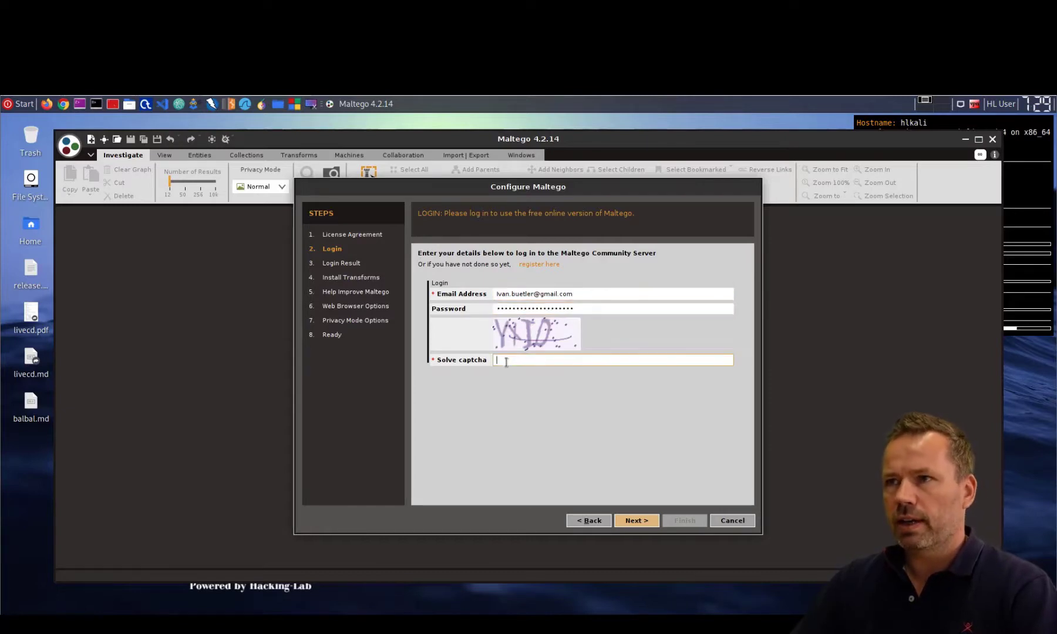
{"action": "type", "text": "Y"}
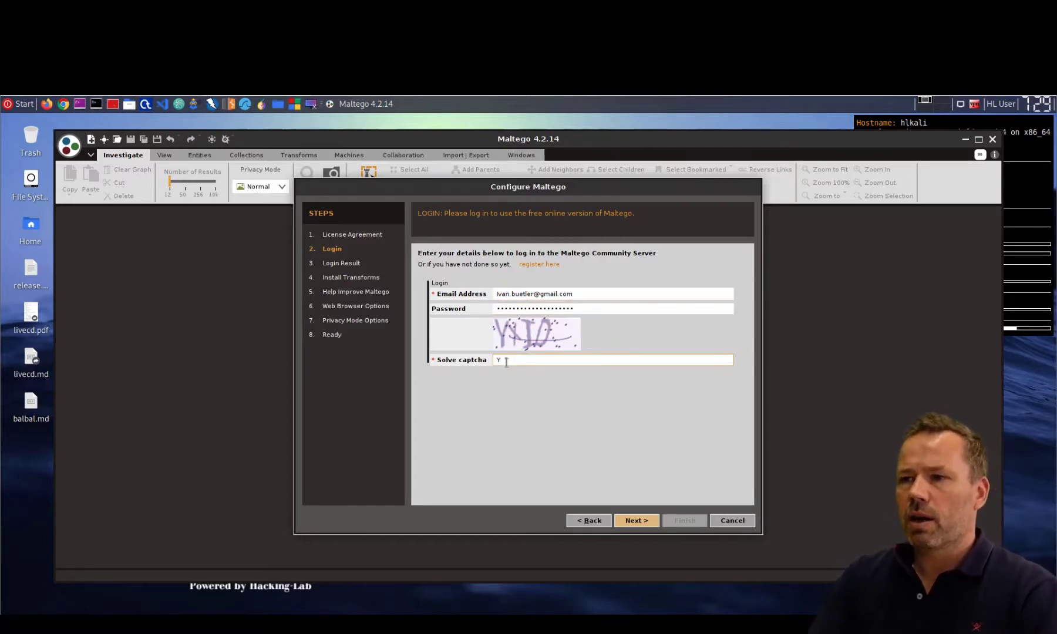
{"action": "type", "text": "XJD"}
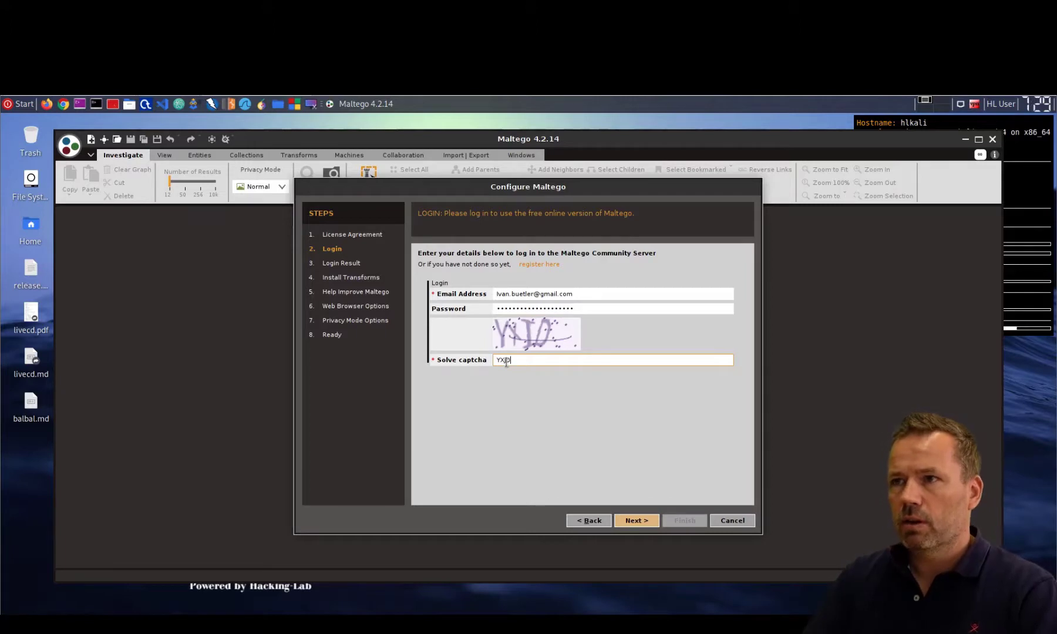
{"action": "left_click", "coordinate": [638, 522]}
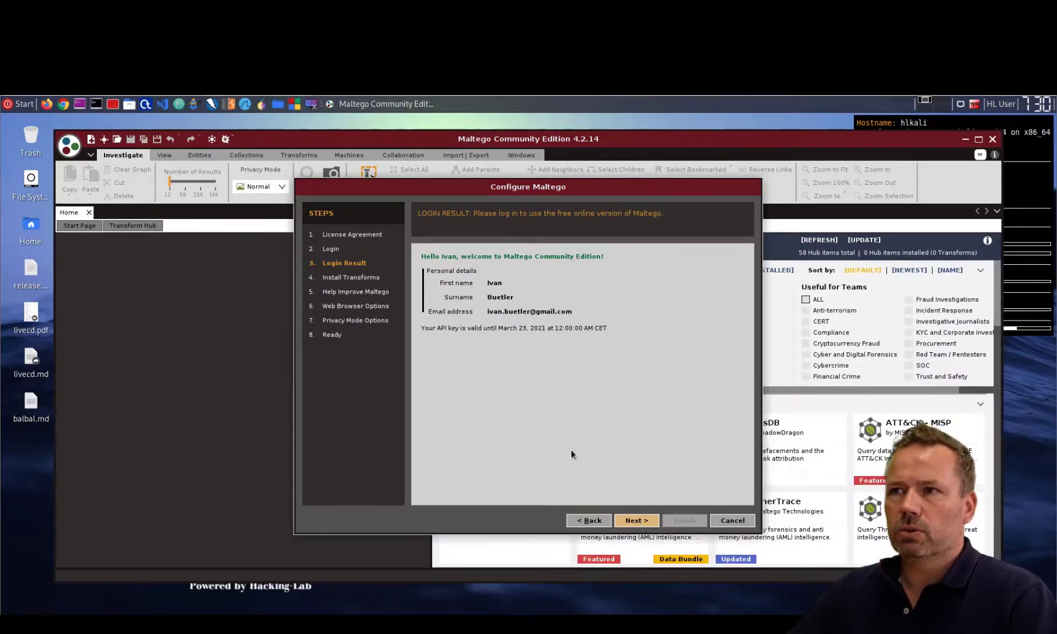
- Install the transforms and move on with automatic error reports left off
{"action": "left_click", "coordinate": [639, 520]}
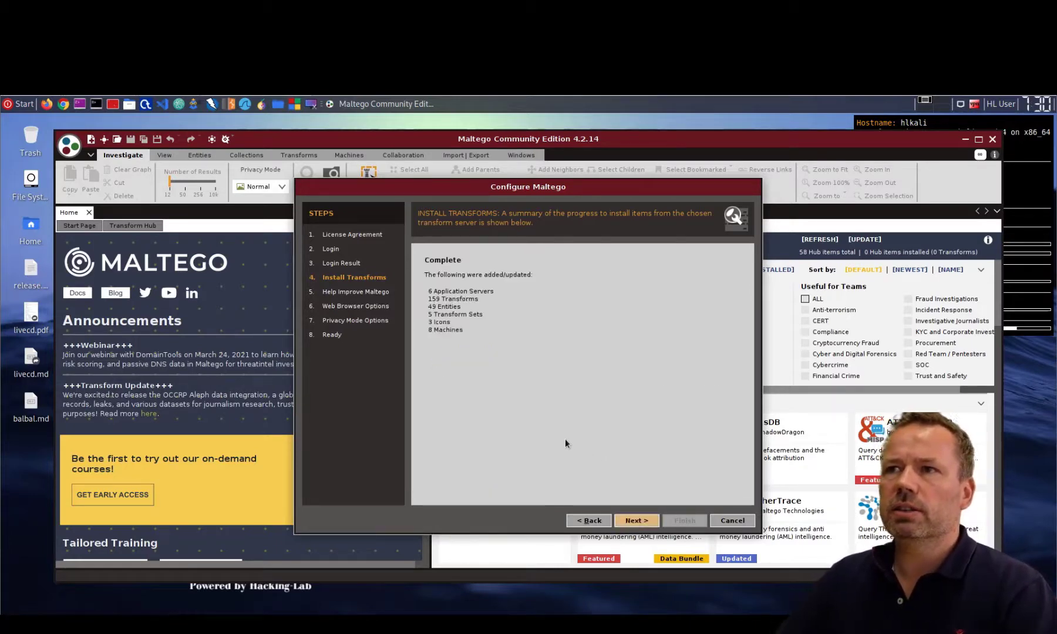
{"action": "left_click", "coordinate": [633, 522]}
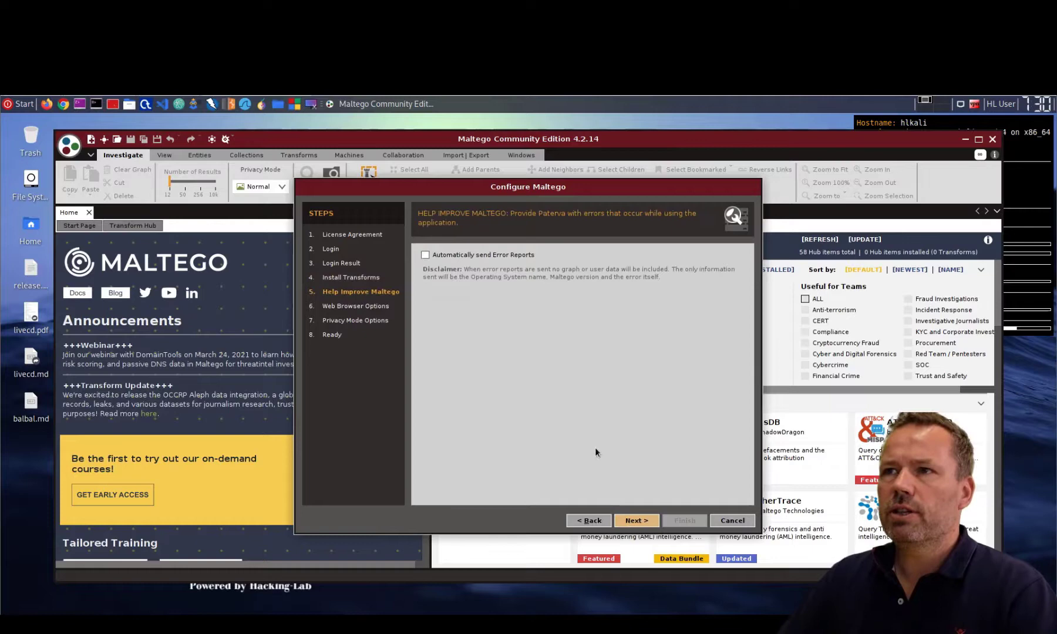
{"action": "left_click", "coordinate": [637, 521]}
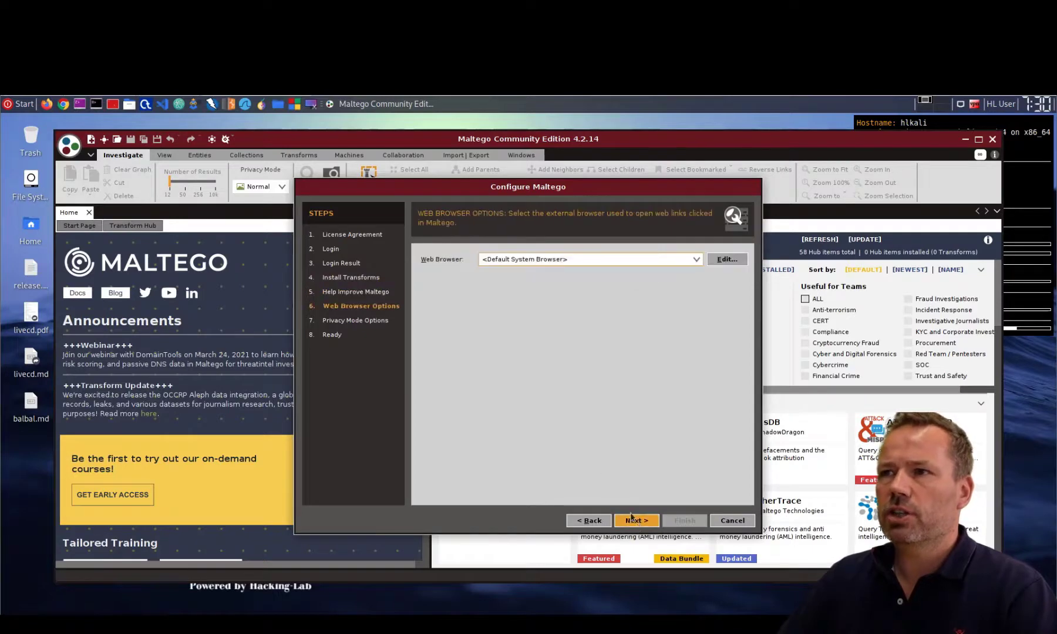
- Select Chrome as the web browser, keep Normal privacy mode and finish the wizard
{"action": "left_click", "coordinate": [520, 259]}
{"action": "left_click", "coordinate": [495, 305]}
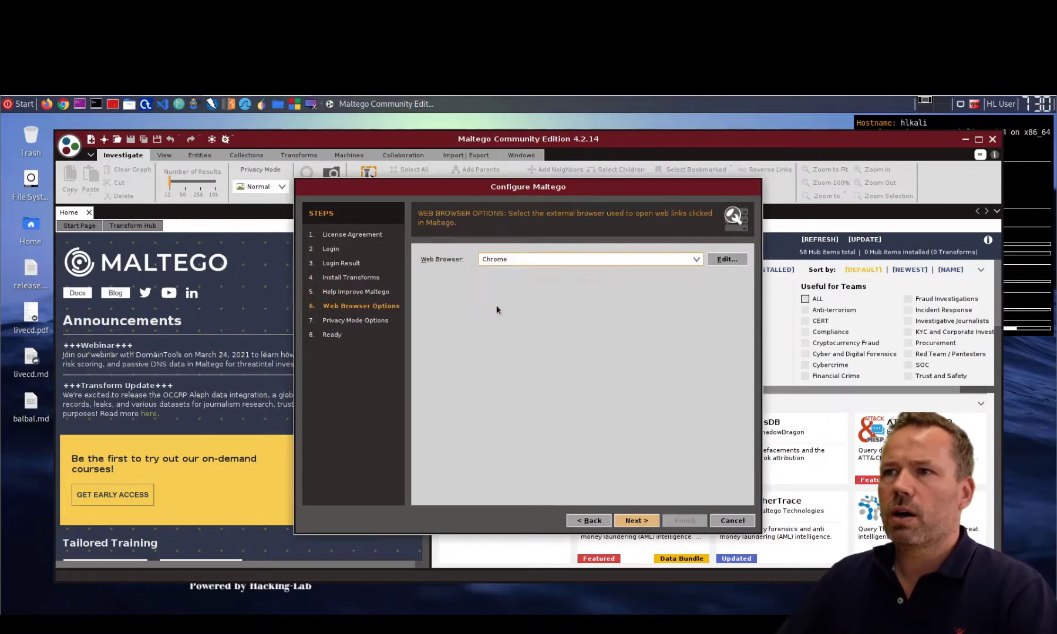
{"action": "left_click", "coordinate": [637, 521]}
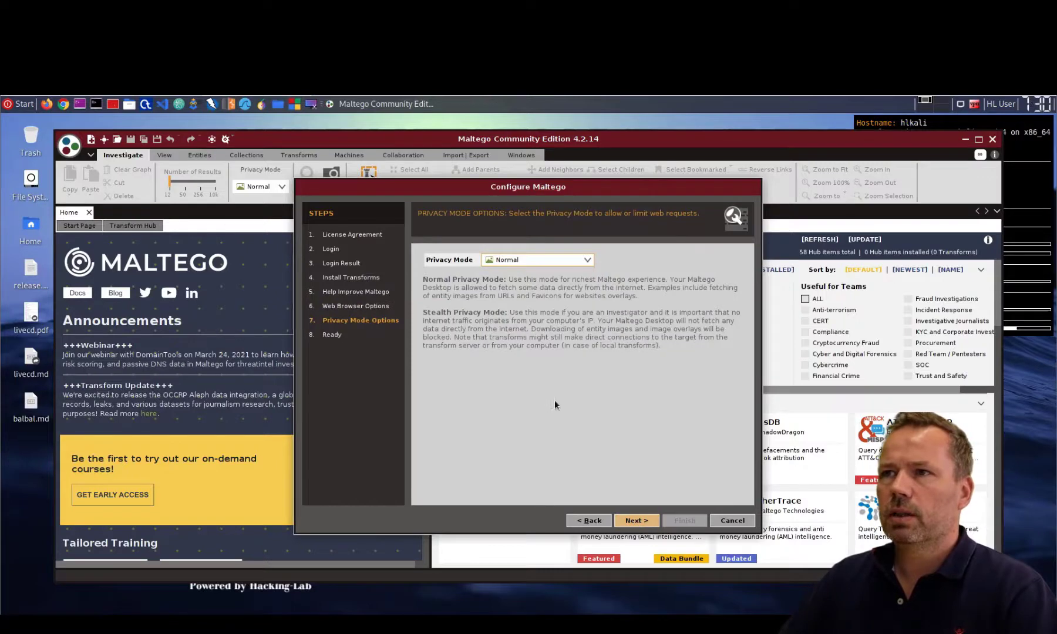
{"action": "left_click", "coordinate": [522, 262]}
{"action": "left_click", "coordinate": [509, 259]}
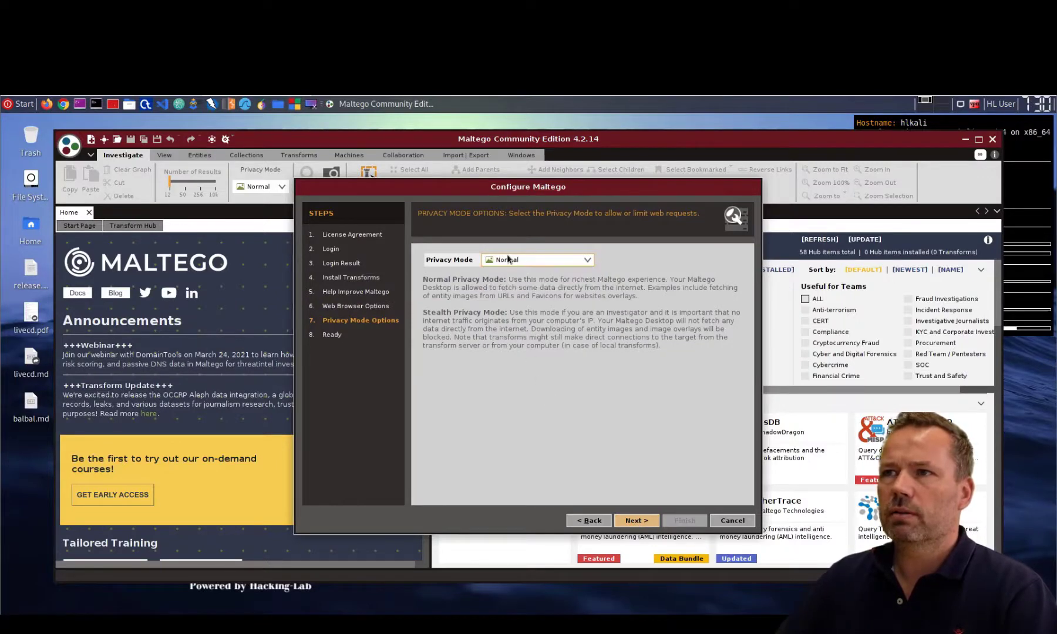
{"action": "left_click", "coordinate": [639, 520]}
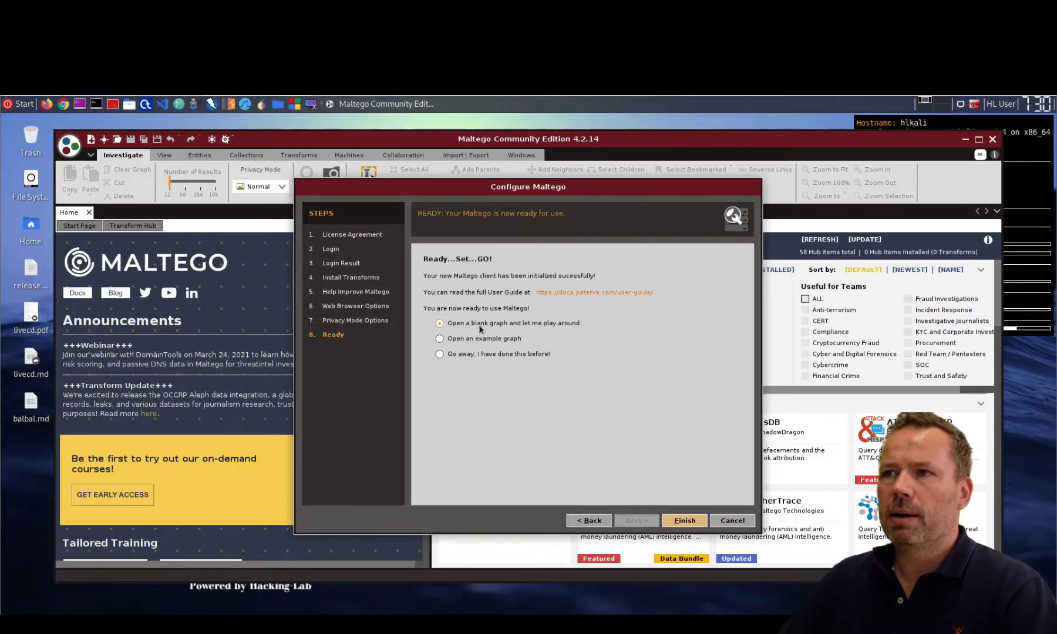
{"action": "left_click", "coordinate": [684, 524]}
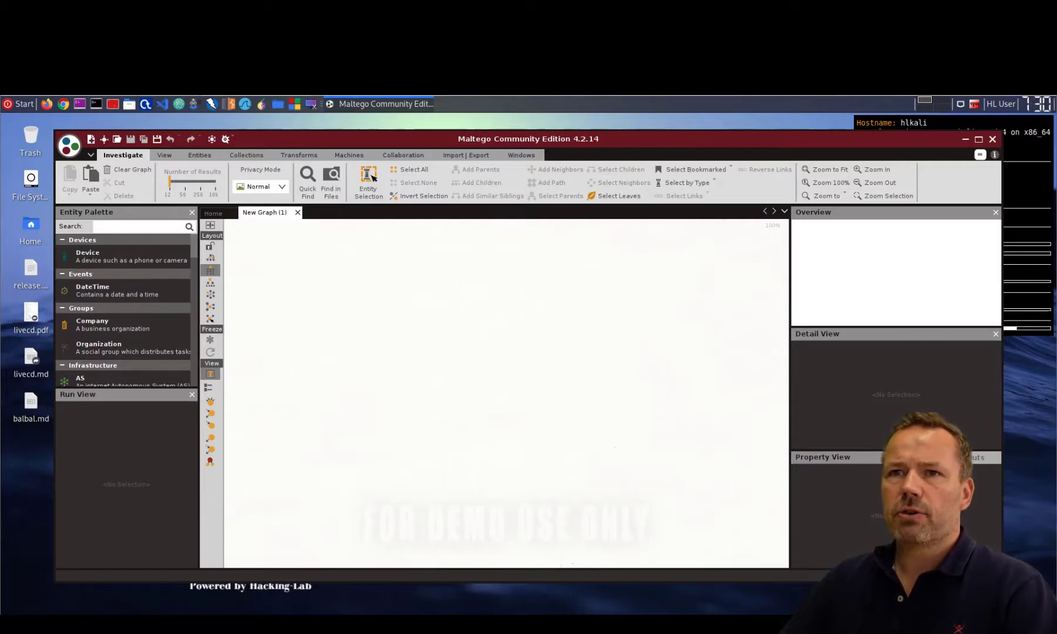
- Place a Company entity on the empty graph and name it 'Compass Security'
{"action": "left_click", "coordinate": [93, 326]}
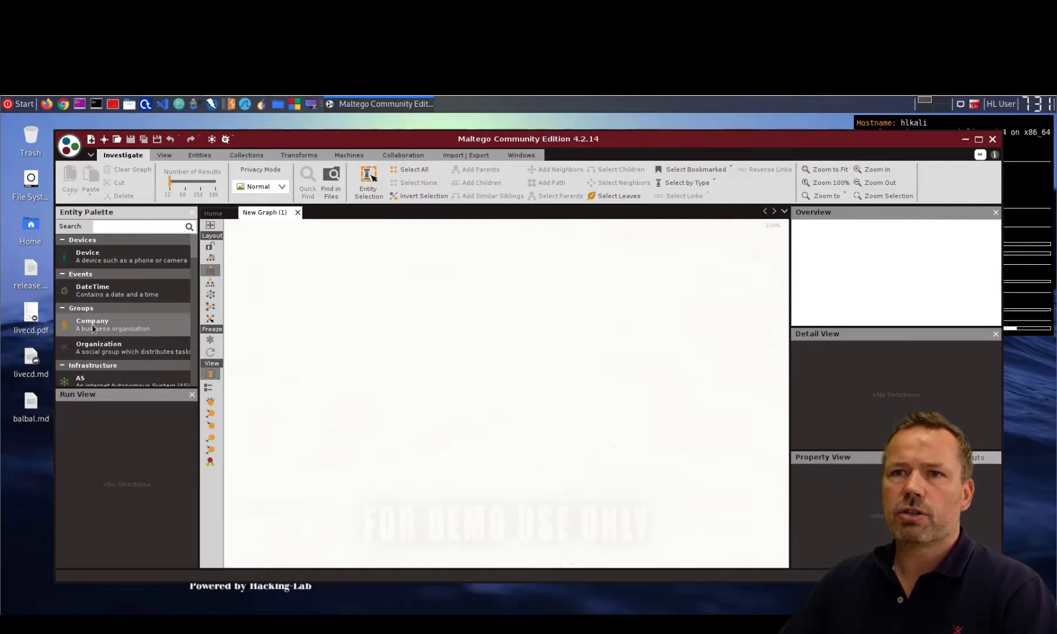
{"action": "left_click_drag", "start_coordinate": [93, 329], "coordinate": [483, 345]}
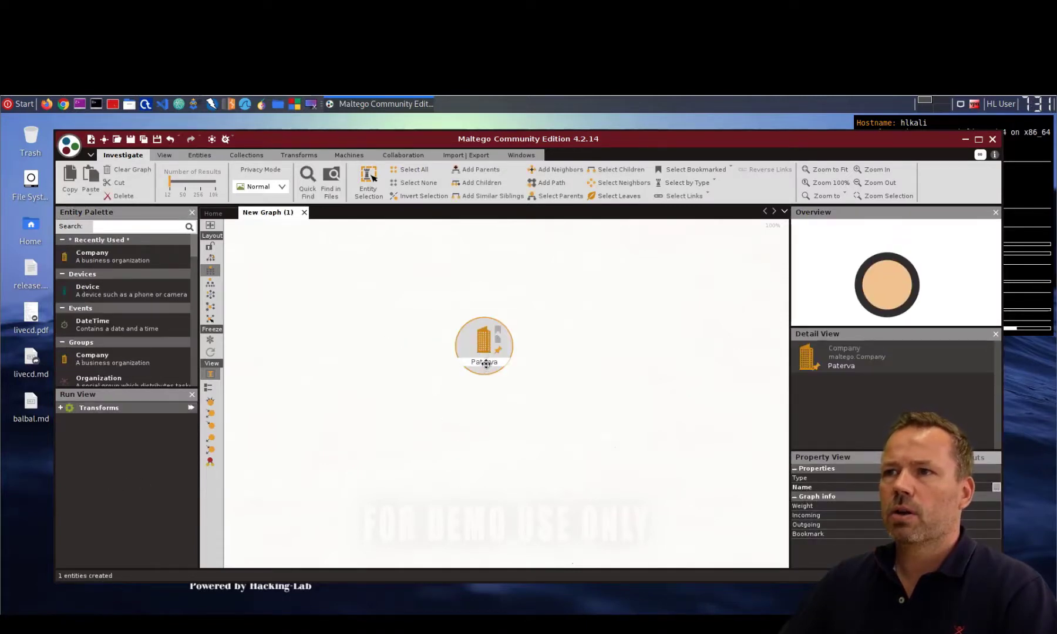
{"action": "left_click", "coordinate": [485, 363]}
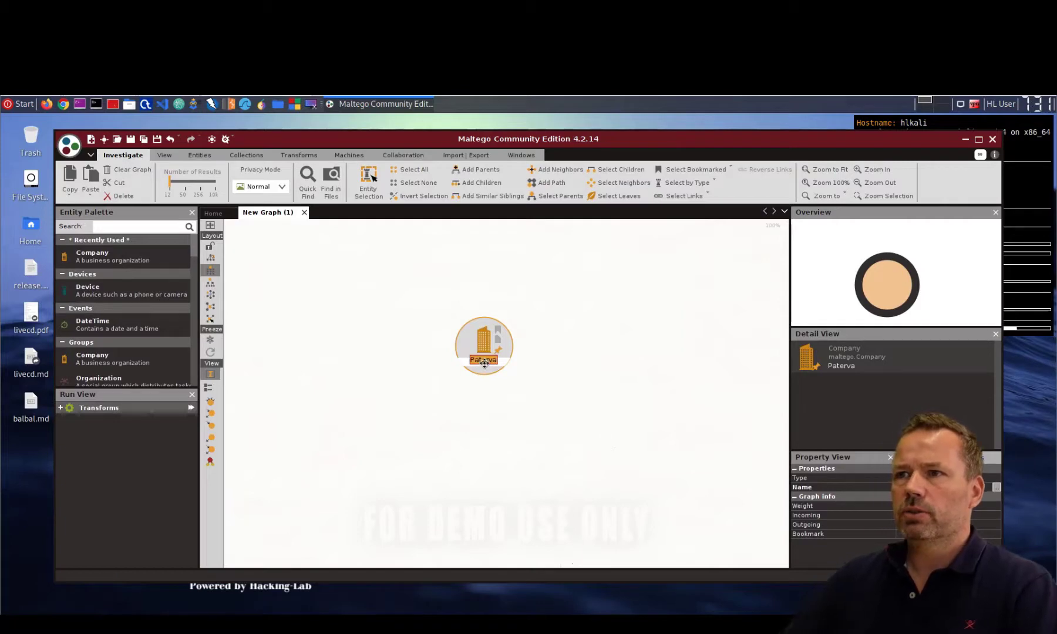
{"action": "type", "text": "Compa"}
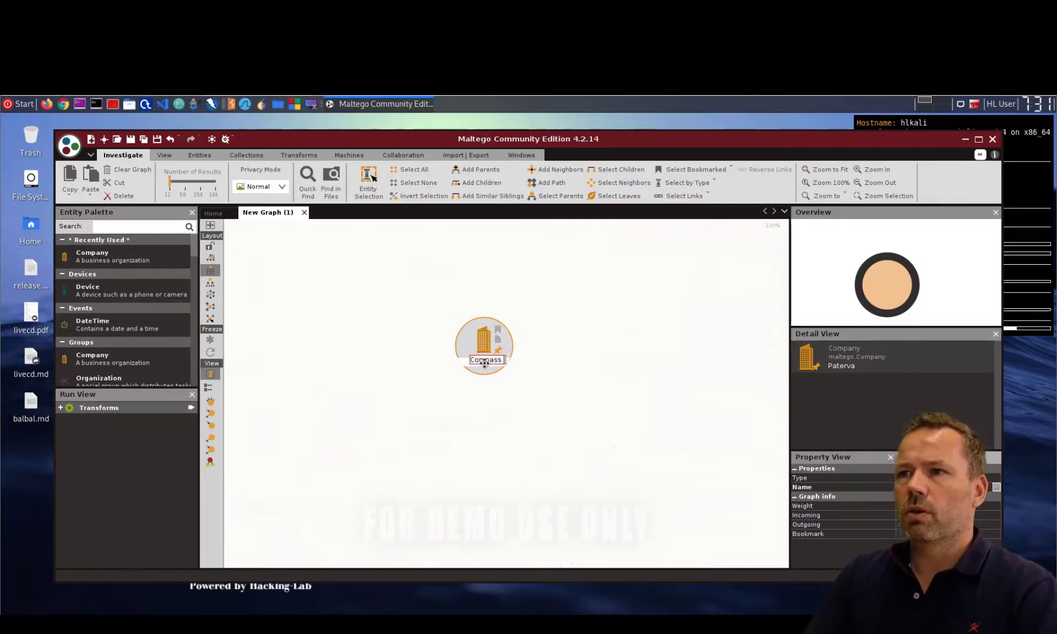
{"action": "type", "text": "ss"}
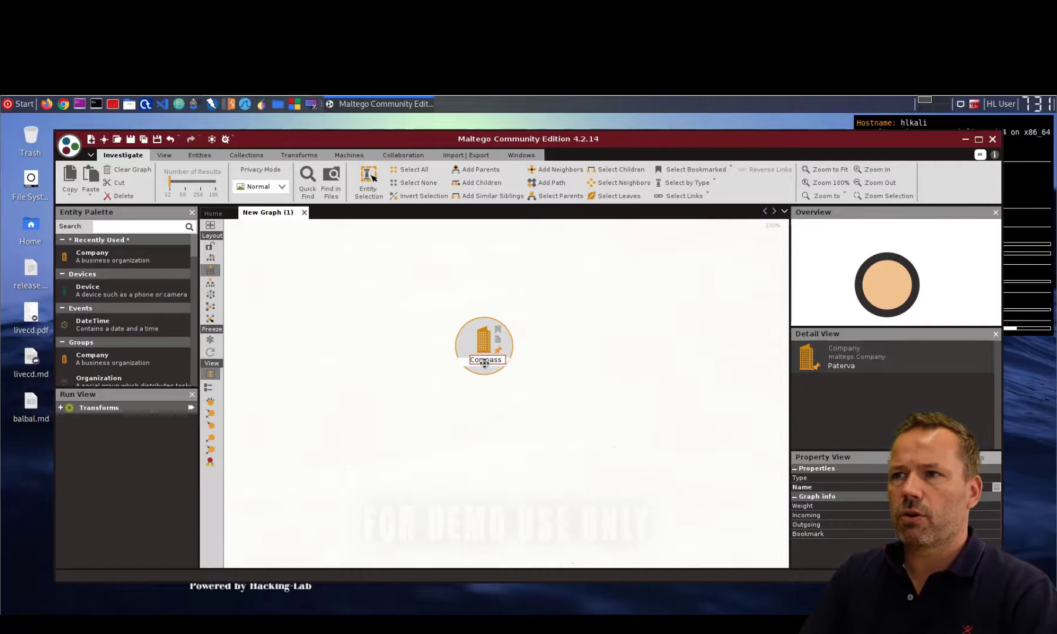
{"action": "type", "text": " Security"}
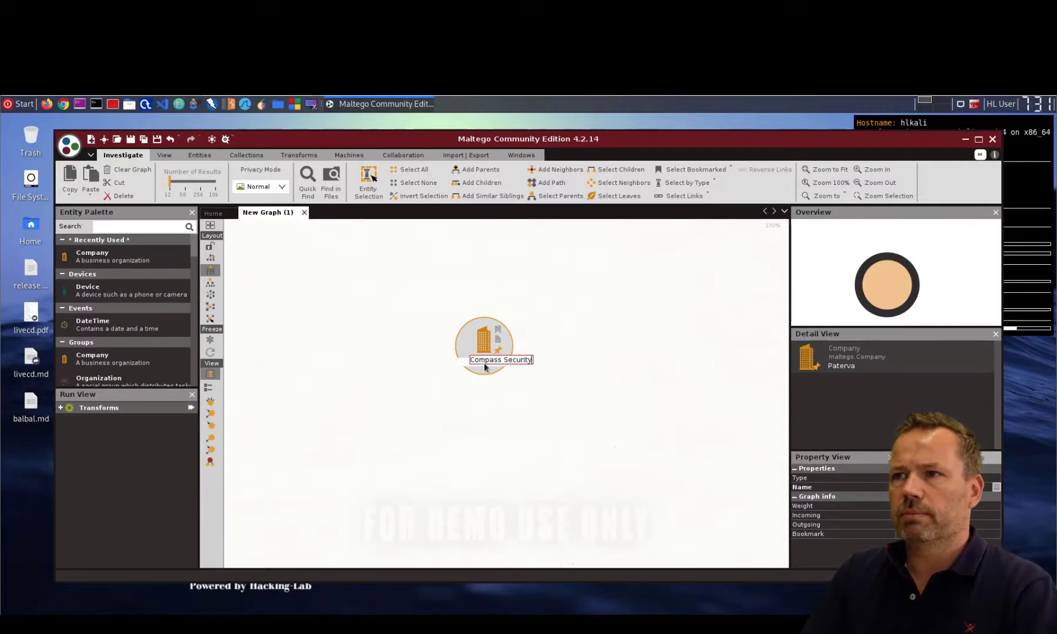
{"action": "key", "text": "Return"}
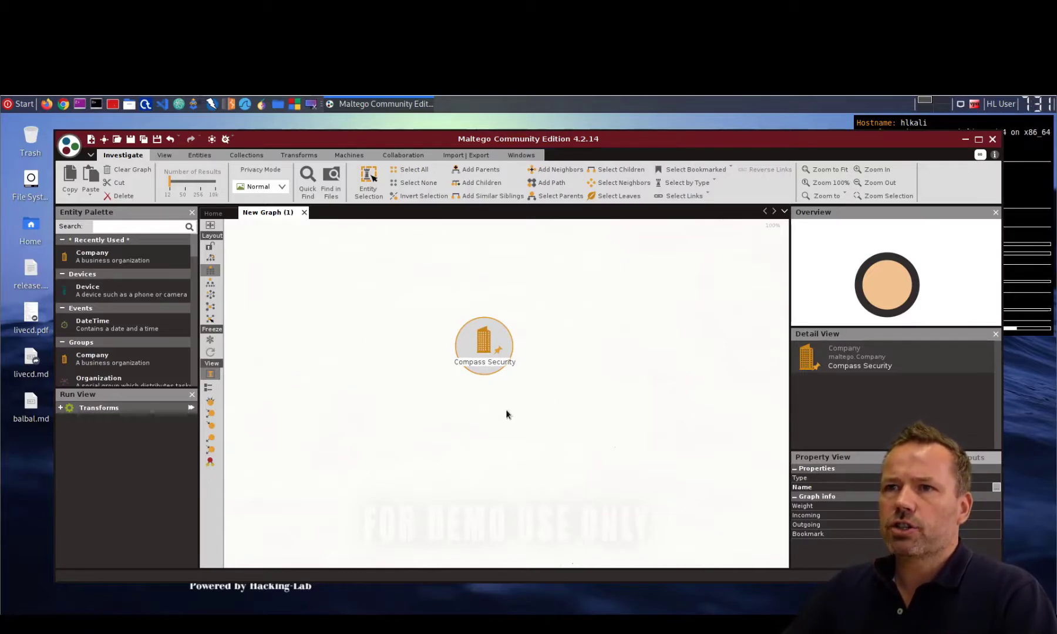
- Run To Domains [within Properties] on the Compass Security entity, which returns 0 entities
{"action": "right_click", "coordinate": [484, 345]}
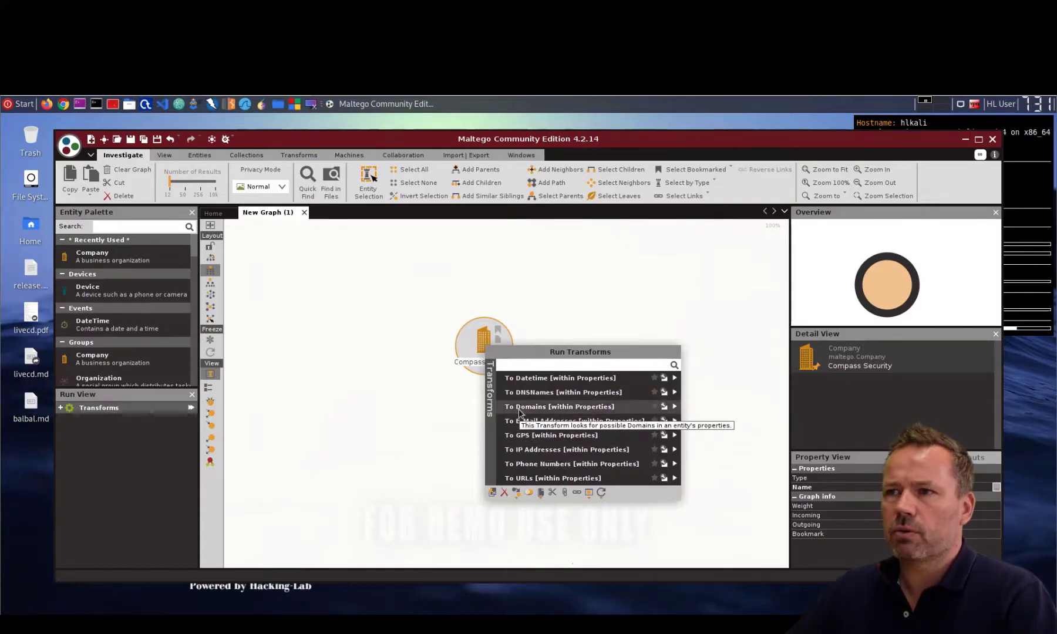
{"action": "left_click", "coordinate": [519, 410]}
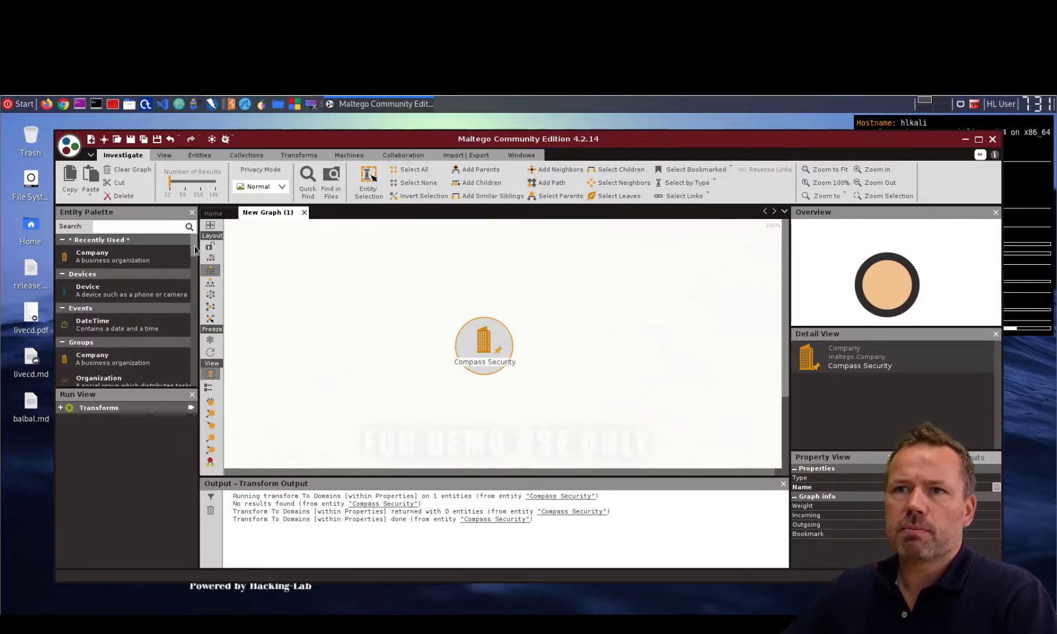
{"action": "left_click_drag", "start_coordinate": [193, 243], "coordinate": [189, 288]}
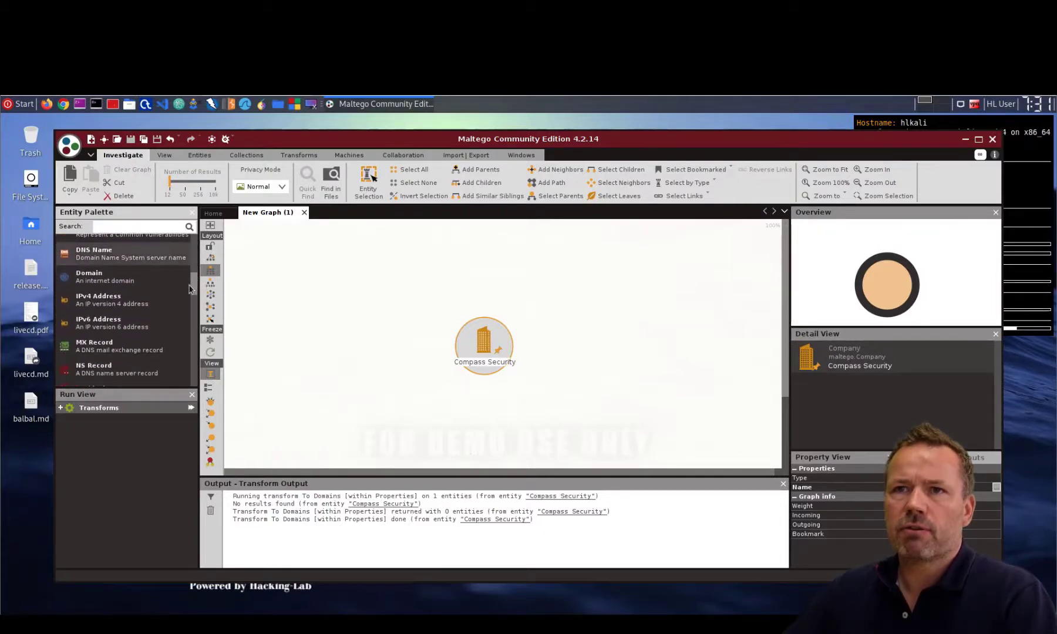
- Place a Domain entity on the graph and name it compass-security.com
{"action": "left_click", "coordinate": [85, 280]}
{"action": "left_click_drag", "start_coordinate": [139, 292], "coordinate": [591, 349]}
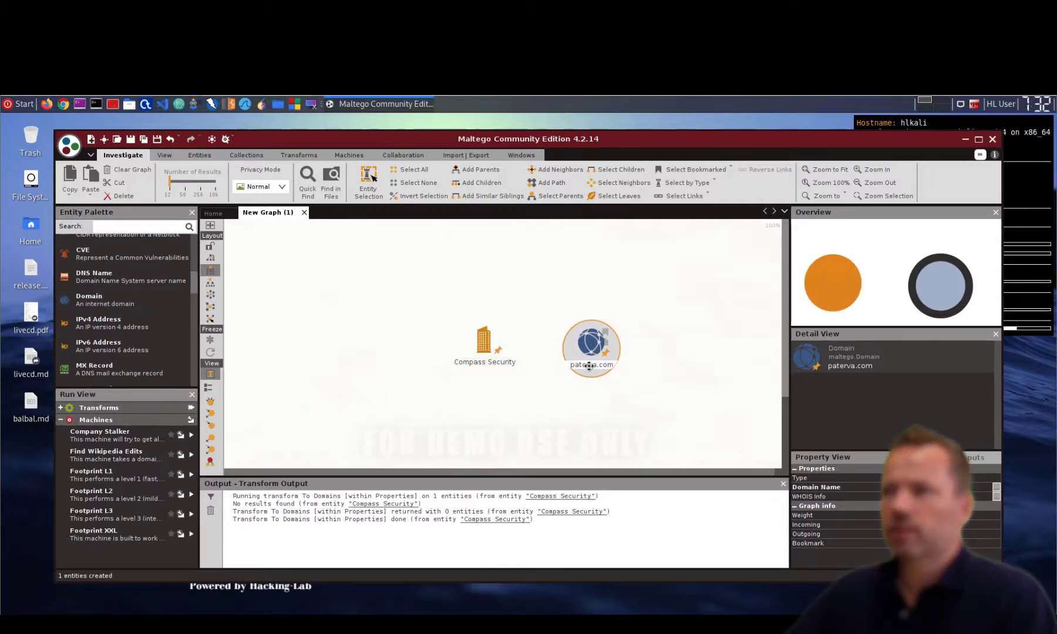
{"action": "left_click", "coordinate": [589, 365]}
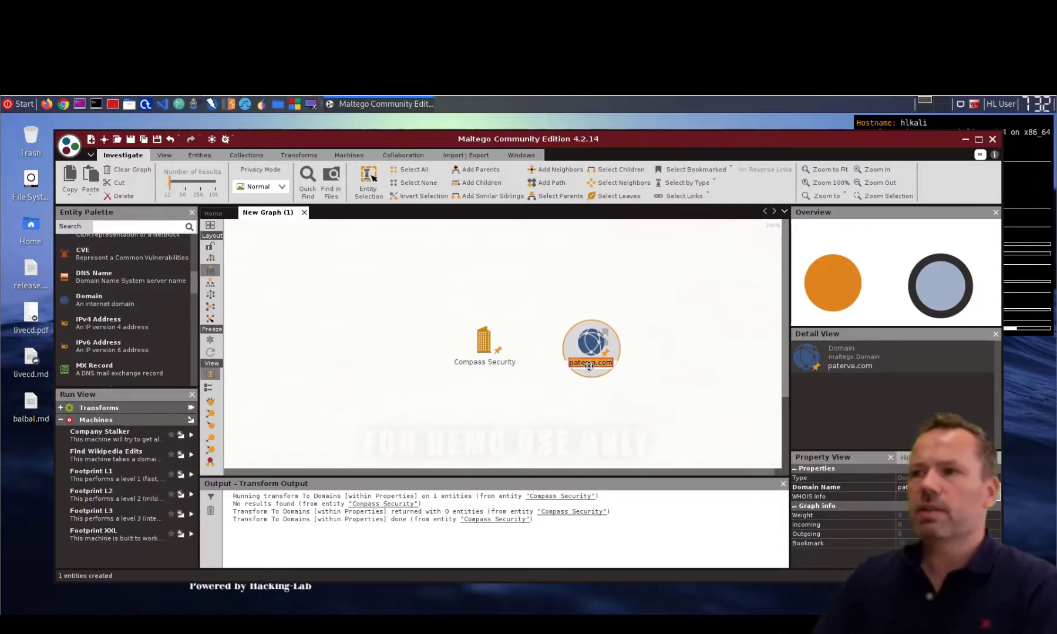
{"action": "type", "text": "compass-se"}
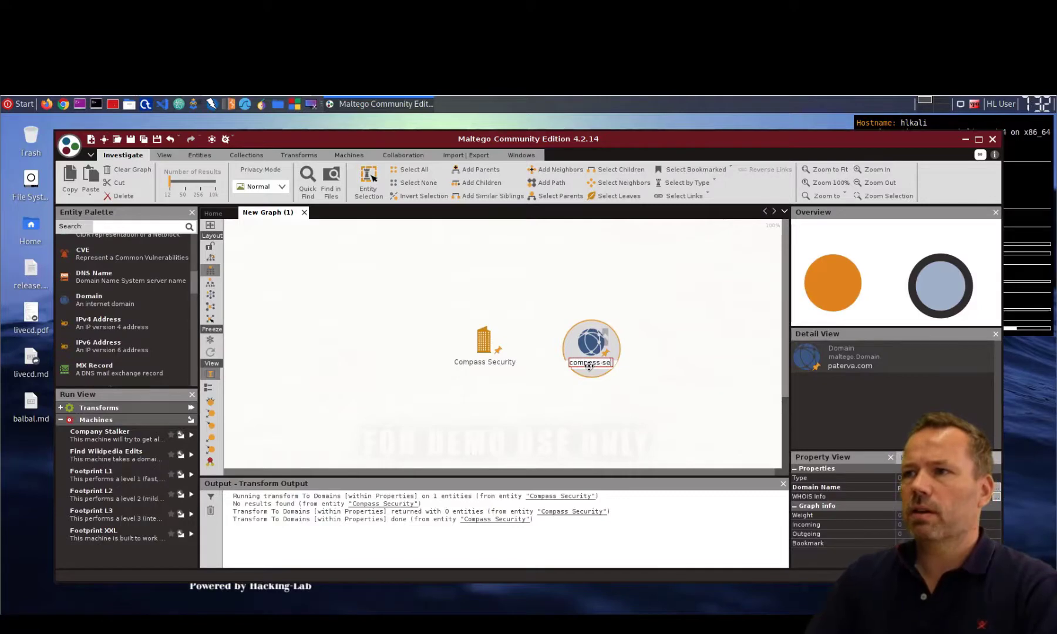
{"action": "type", "text": "curity.com"}
{"action": "key", "text": "Return"}
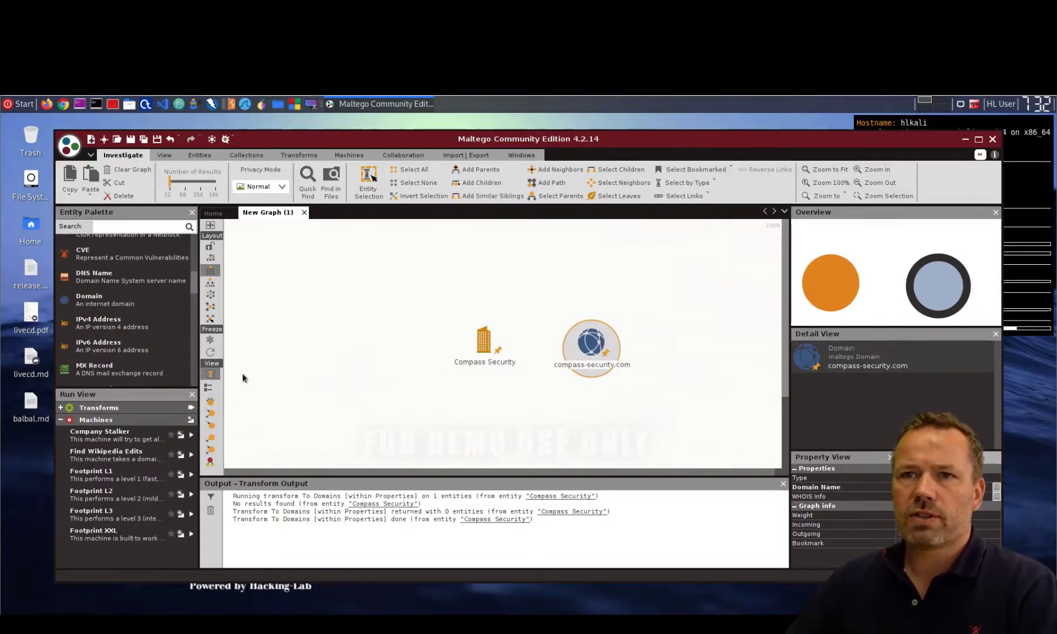
- Add two more Domain entities named hacking-lab.com and filebox-solution.com
{"action": "left_click_drag", "start_coordinate": [97, 298], "coordinate": [341, 343]}
{"action": "double_click", "coordinate": [339, 343]}
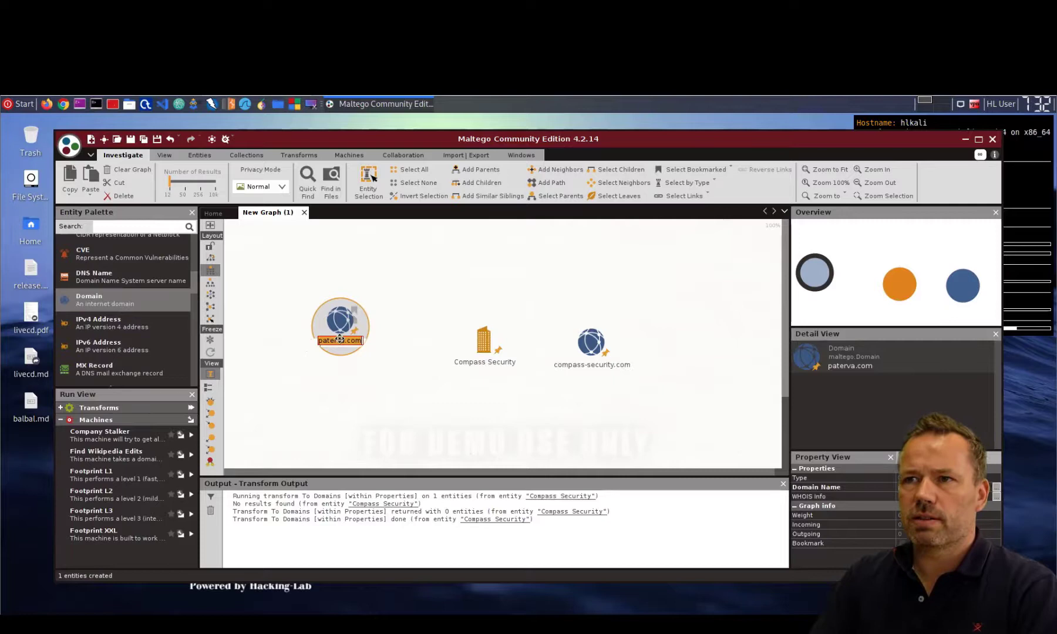
{"action": "type", "text": "hacking-lab"}
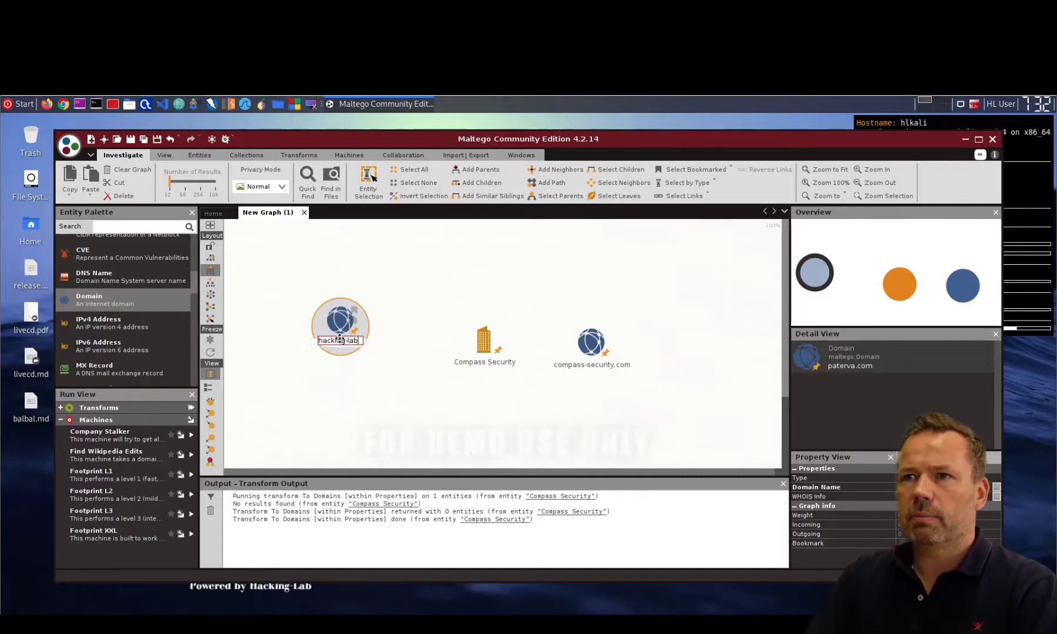
{"action": "type", "text": ".com"}
{"action": "key", "text": "Return"}
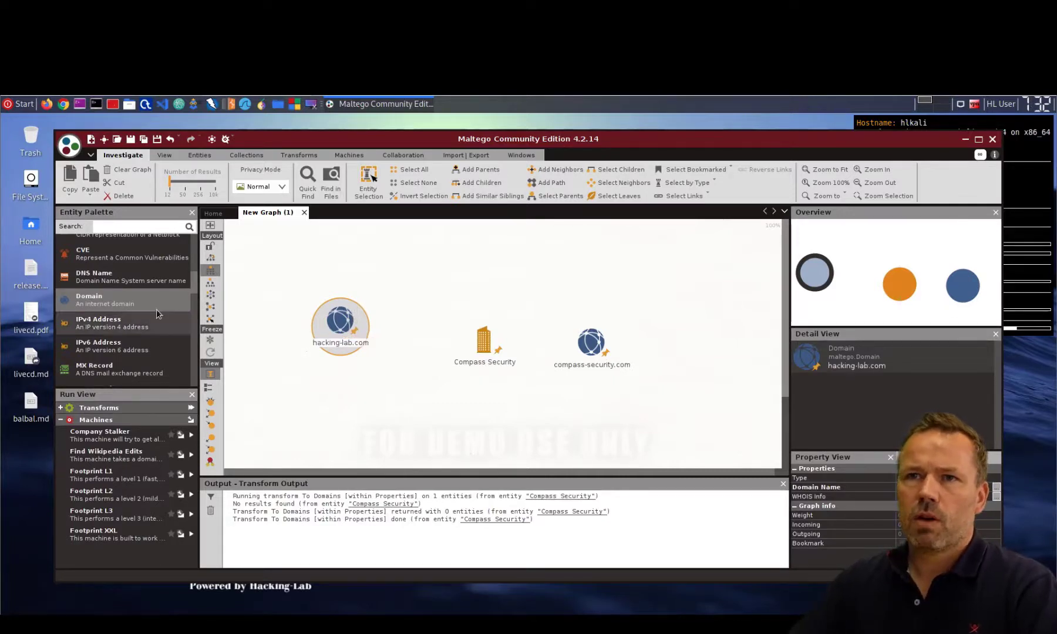
{"action": "left_click_drag", "start_coordinate": [110, 303], "coordinate": [418, 430]}
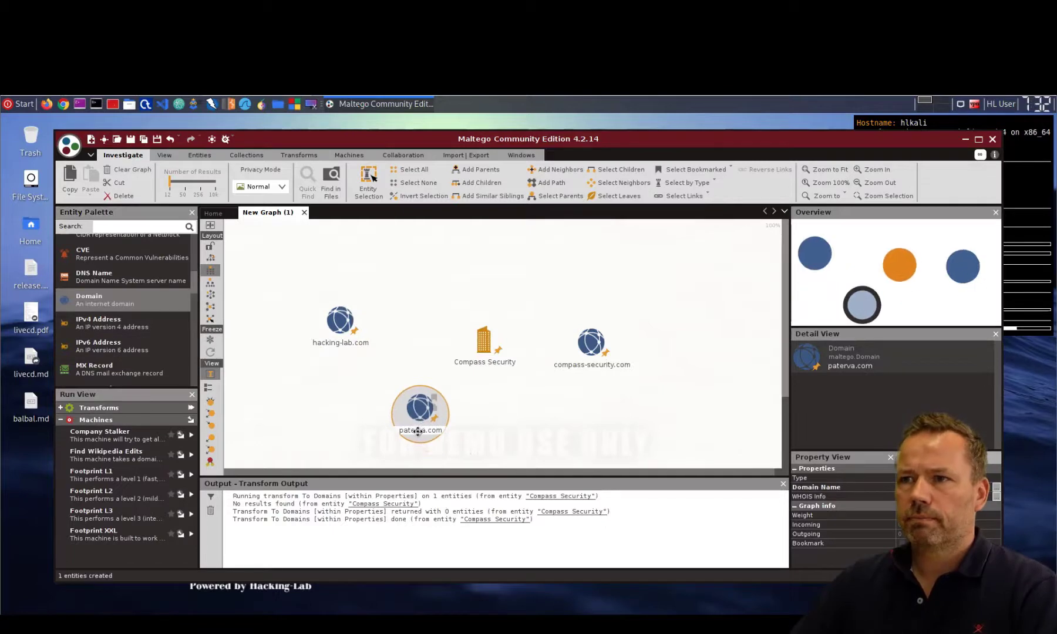
{"action": "double_click", "coordinate": [418, 431]}
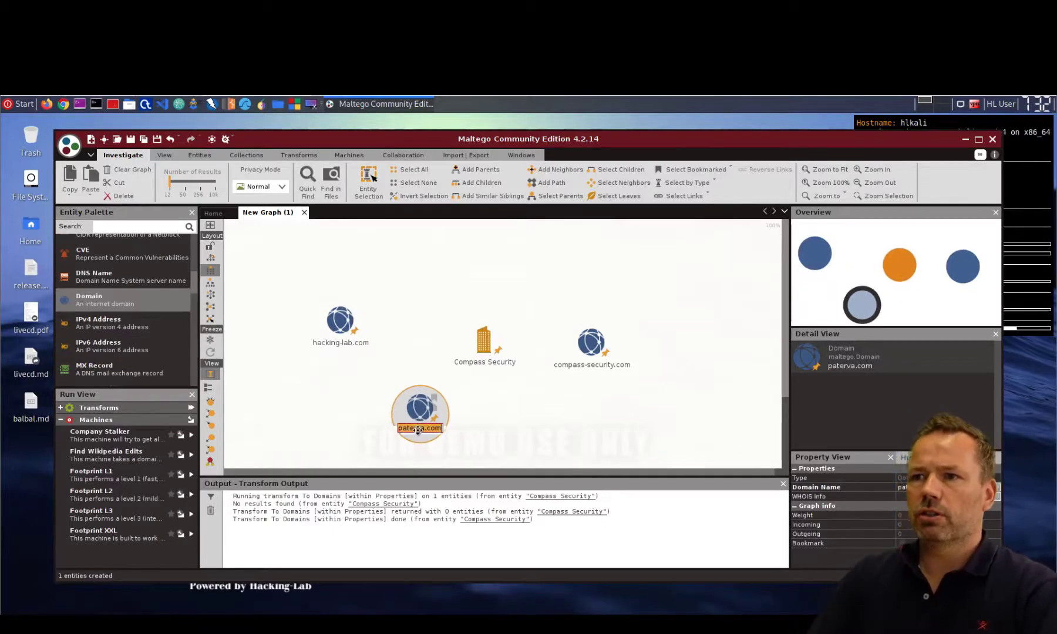
{"action": "type", "text": "filebox-solut"}
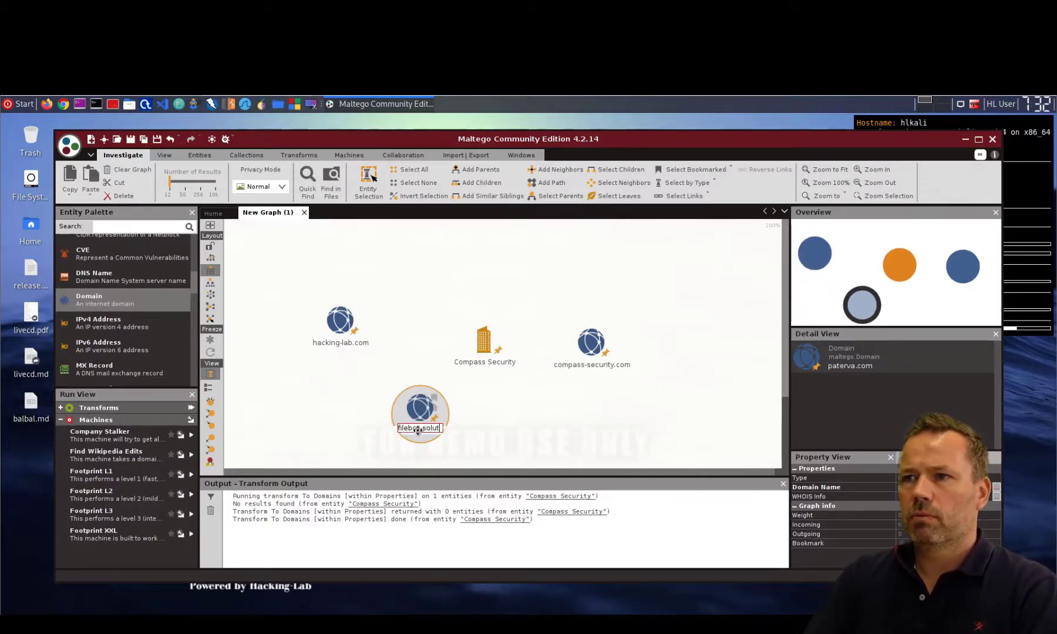
{"action": "type", "text": "ion.com"}
{"action": "key", "text": "Return"}
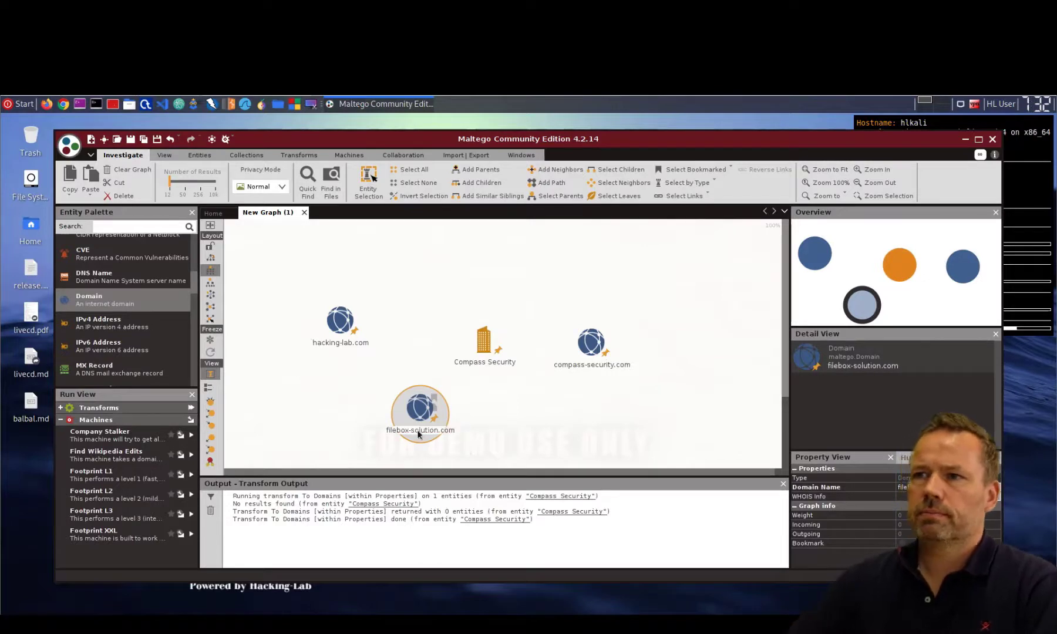
- Maximize the window, then drop a Person entity beside the domains and label it with the person's full name
{"action": "left_click", "coordinate": [978, 139]}
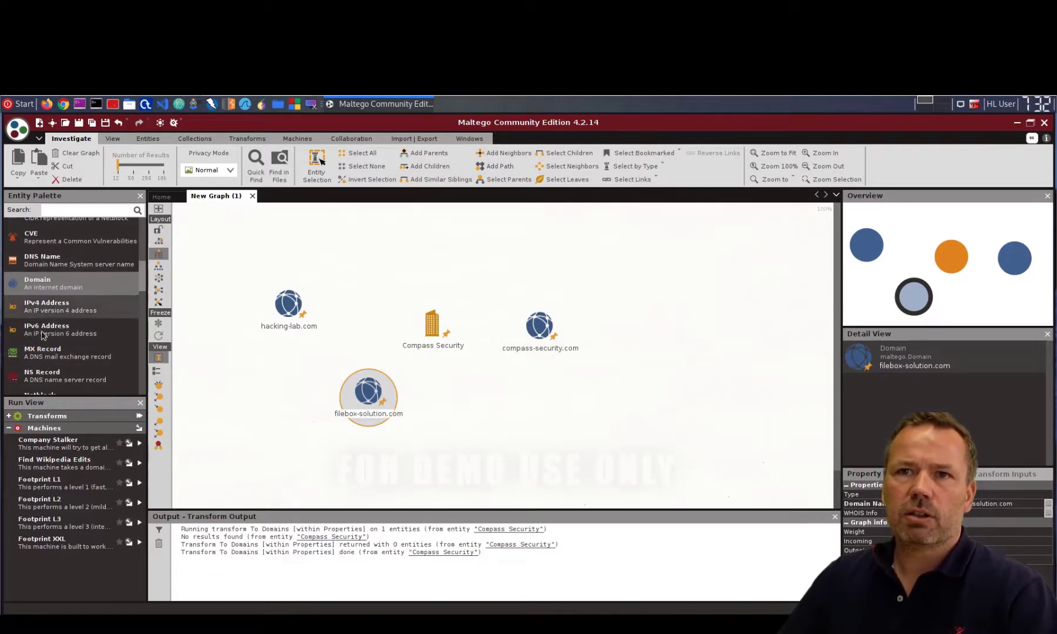
{"action": "left_click_drag", "start_coordinate": [141, 274], "coordinate": [135, 376]}
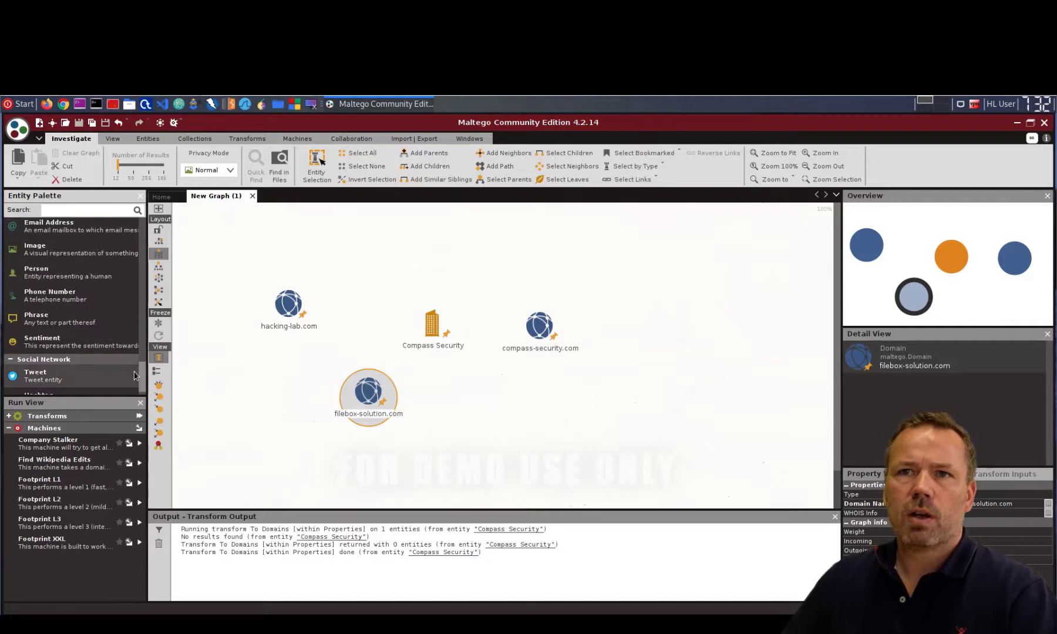
{"action": "left_click", "coordinate": [35, 277]}
{"action": "left_click_drag", "start_coordinate": [405, 355], "coordinate": [649, 327]}
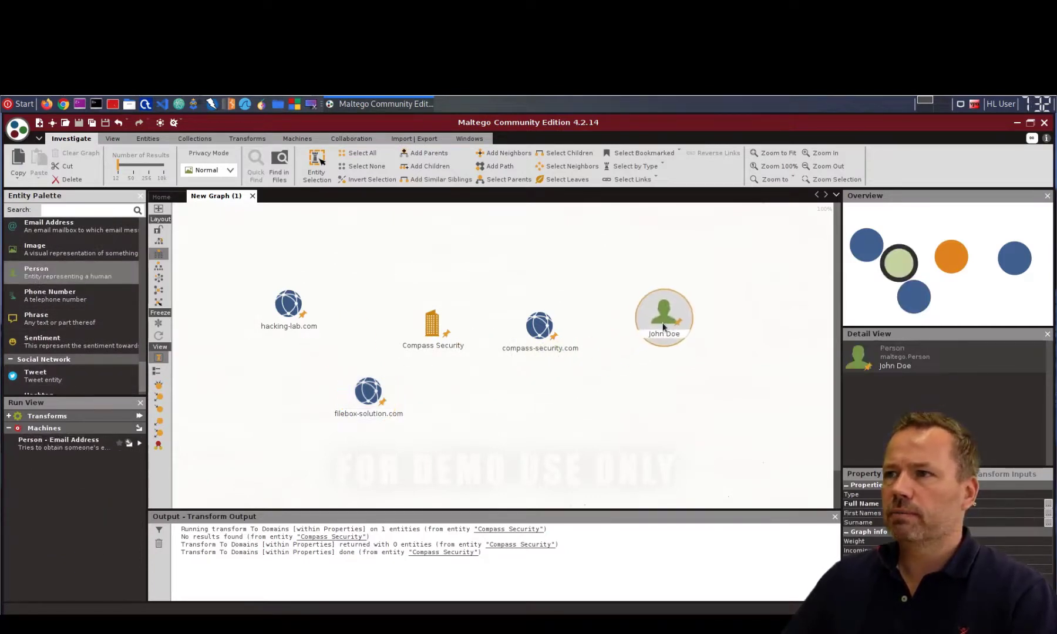
{"action": "left_click", "coordinate": [660, 333]}
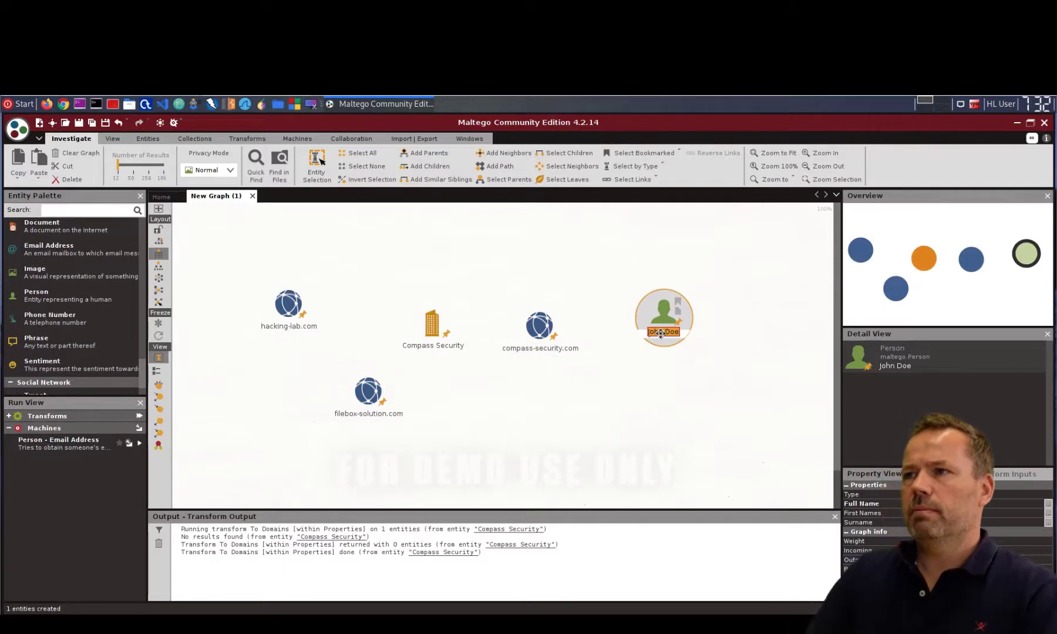
{"action": "type", "text": "Ivan Bütler"}
{"action": "key", "text": "Return"}
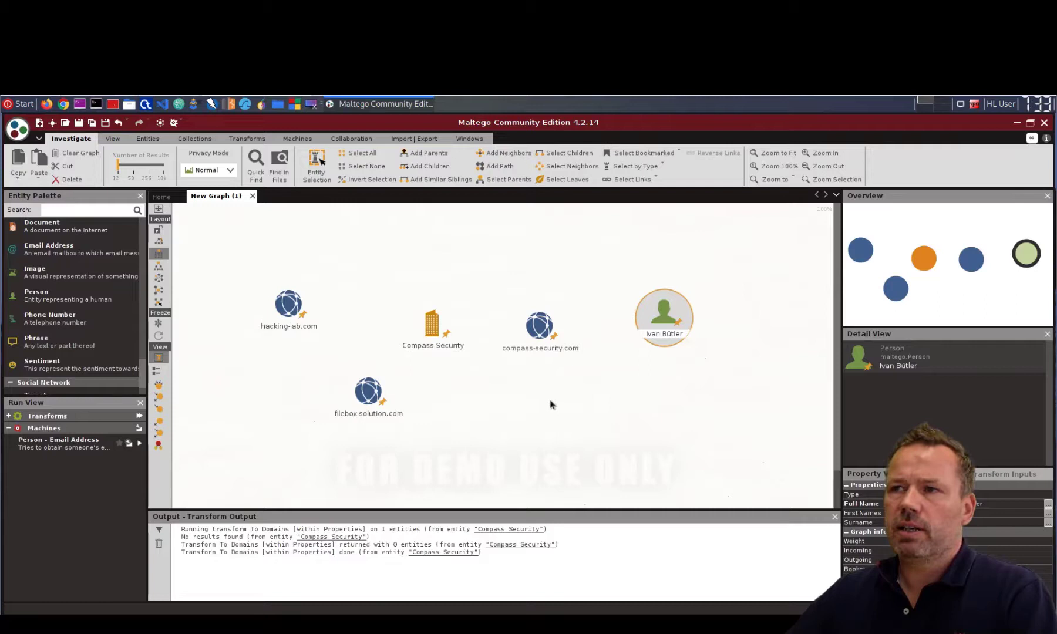
{"action": "mouse_move", "coordinate": [544, 336]}
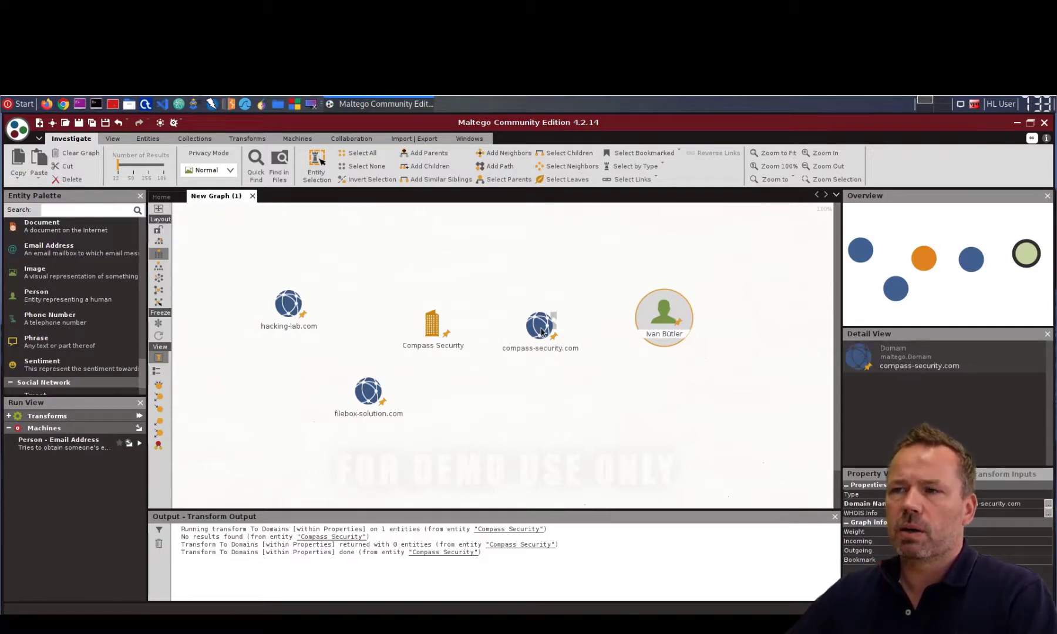
- Run all DNS from Domain transforms on compass-security.com, adding subdomains like ns1, mx1, www and blog
{"action": "right_click", "coordinate": [542, 327]}
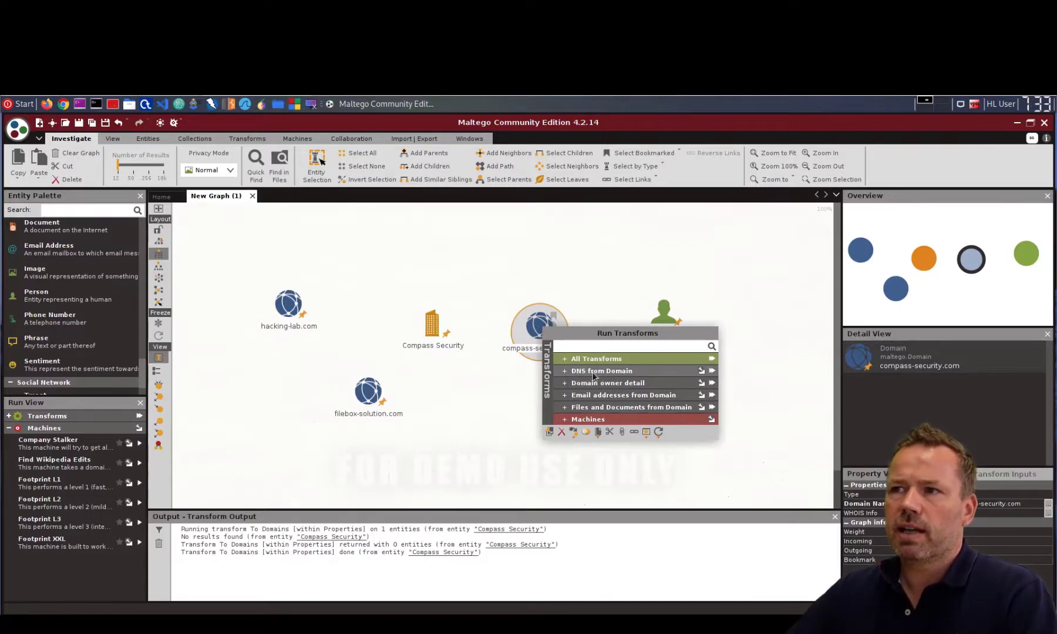
{"action": "left_click", "coordinate": [594, 376]}
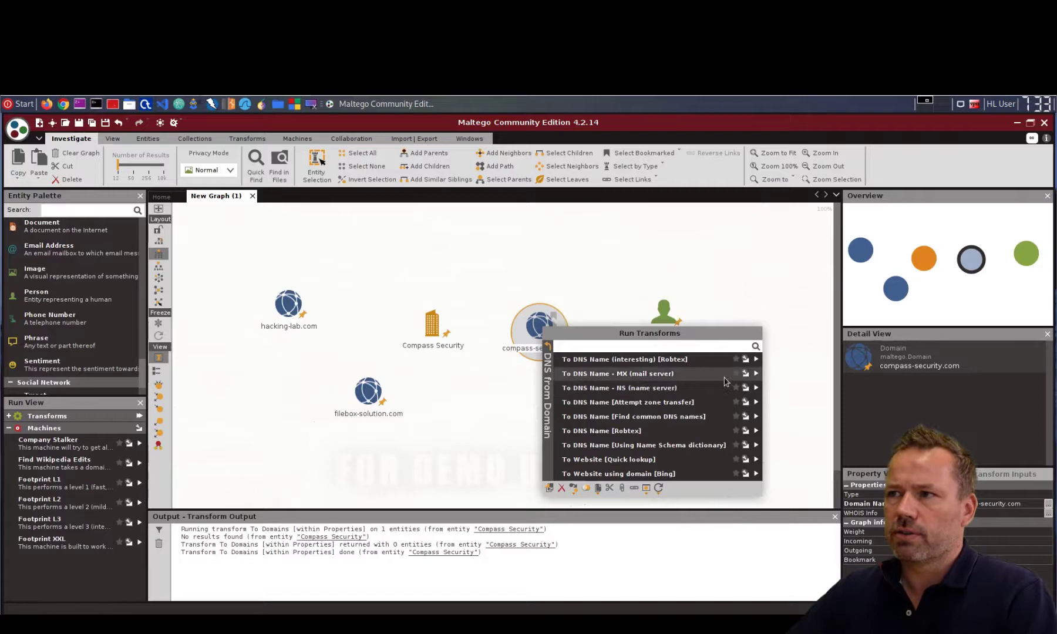
{"action": "left_click", "coordinate": [548, 352]}
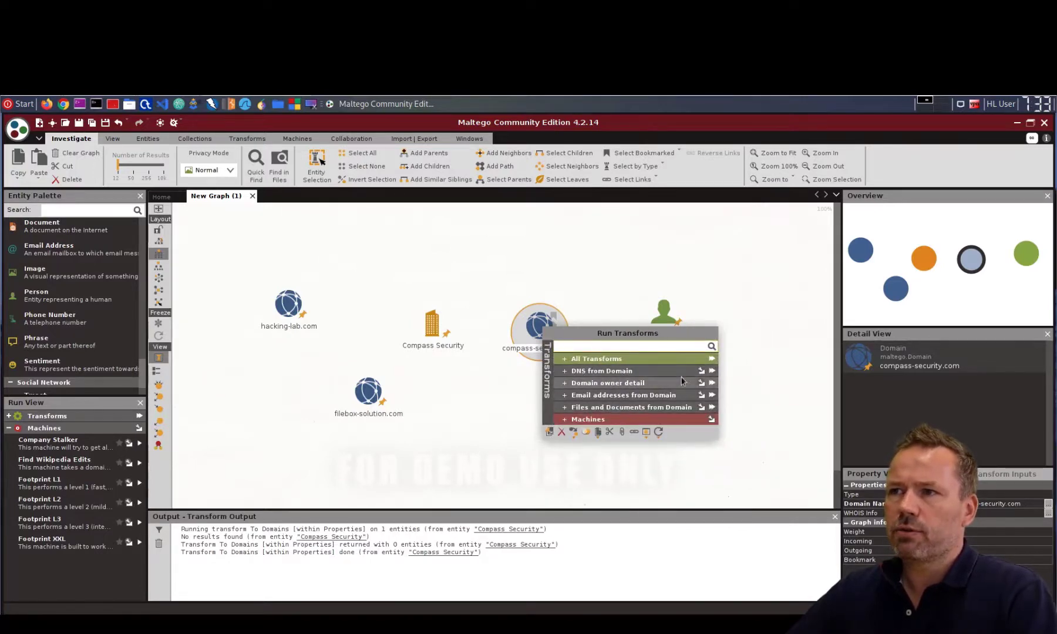
{"action": "left_click", "coordinate": [712, 370]}
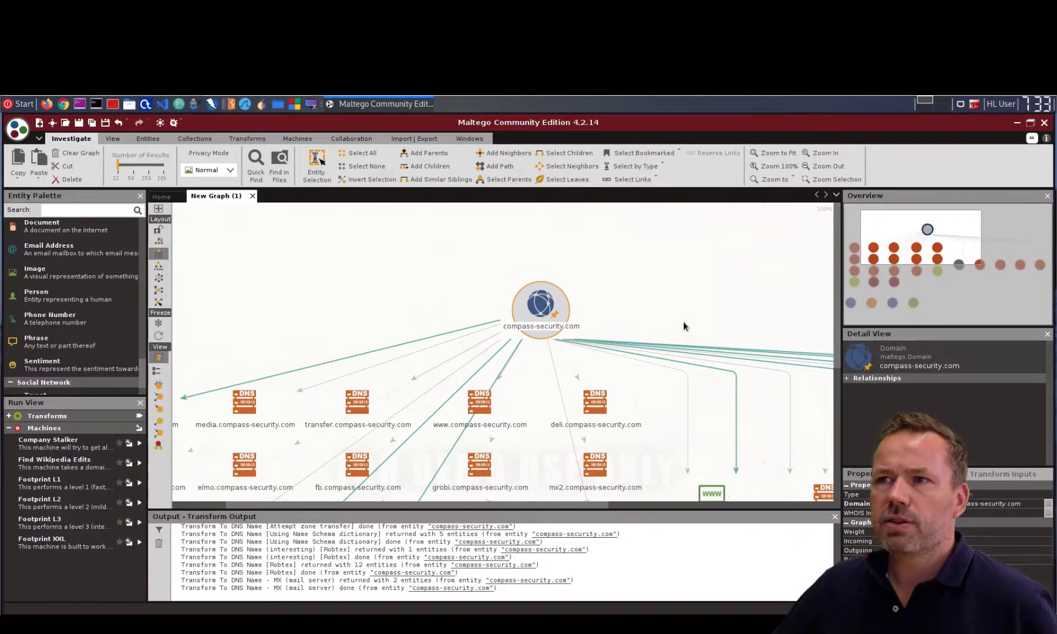
{"action": "scroll", "coordinate": [684, 329], "scroll_direction": "down", "scroll_amount": 3}
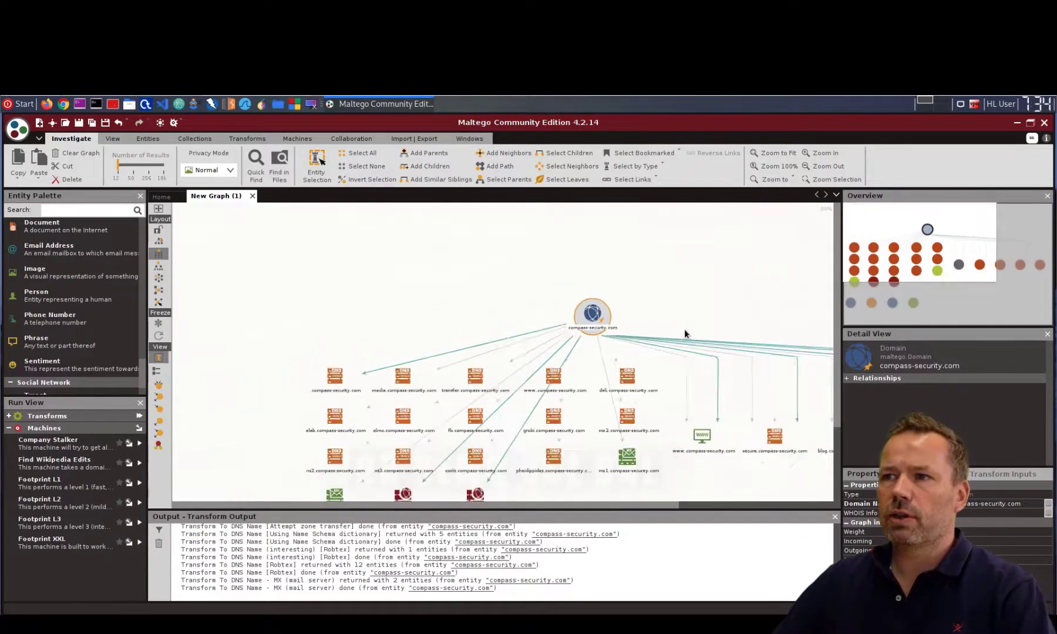
{"action": "scroll", "coordinate": [687, 332], "scroll_direction": "up", "scroll_amount": 3}
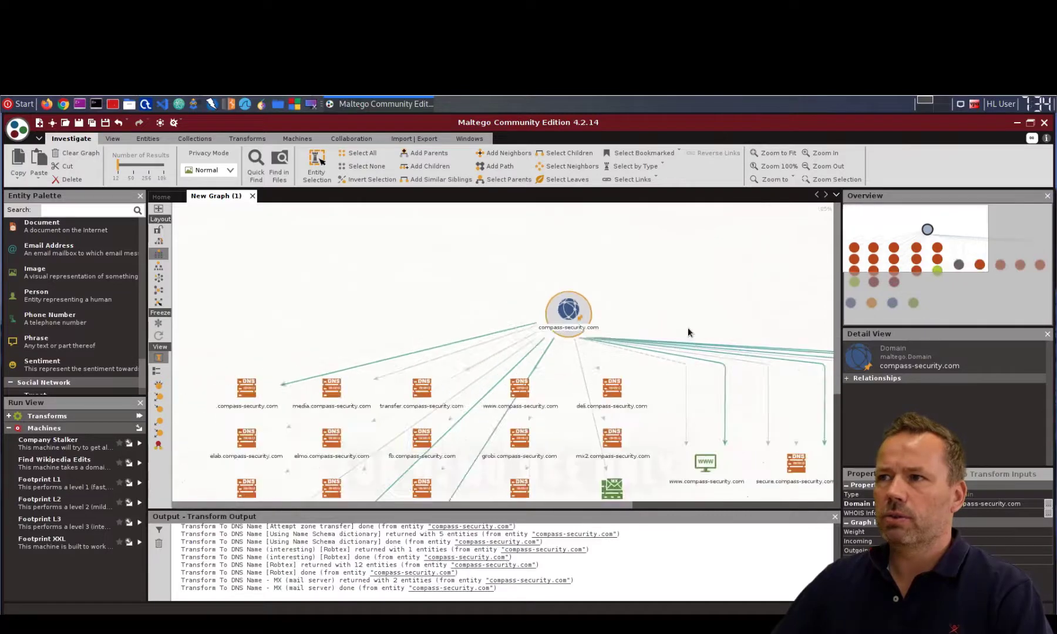
{"action": "left_click", "coordinate": [747, 347]}
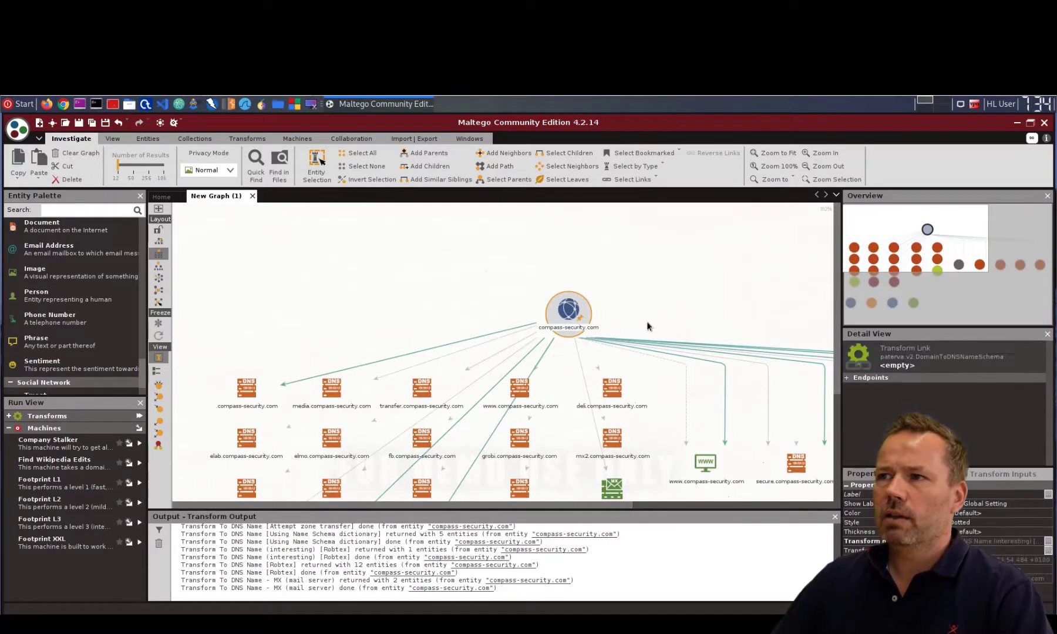
{"action": "scroll", "coordinate": [659, 341], "scroll_direction": "down", "scroll_amount": 3}
{"action": "scroll", "coordinate": [675, 347], "scroll_direction": "up", "scroll_amount": 3}
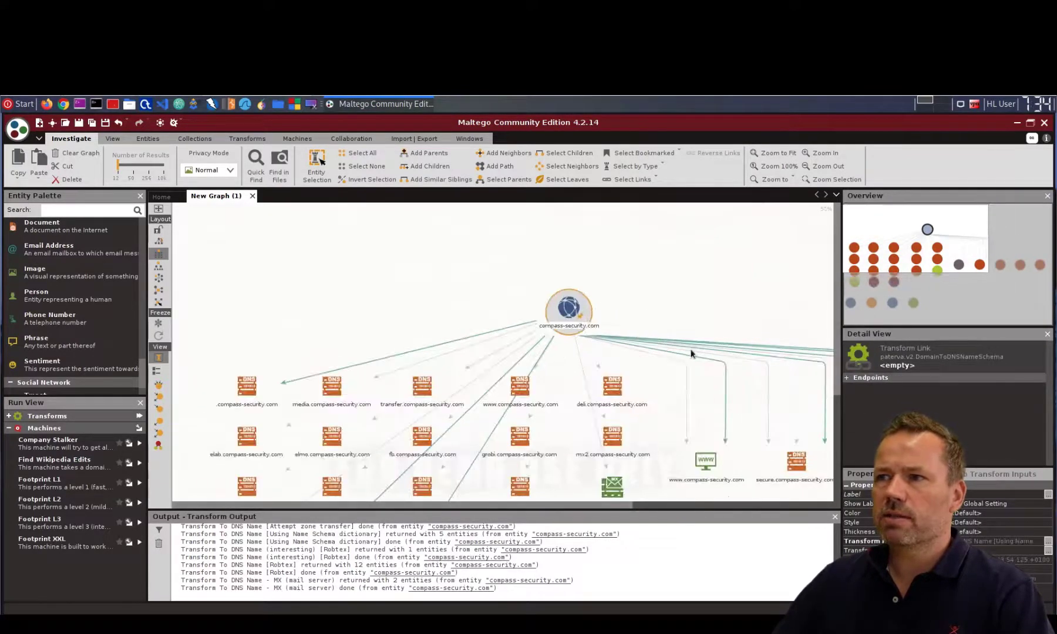
{"action": "left_click", "coordinate": [923, 233]}
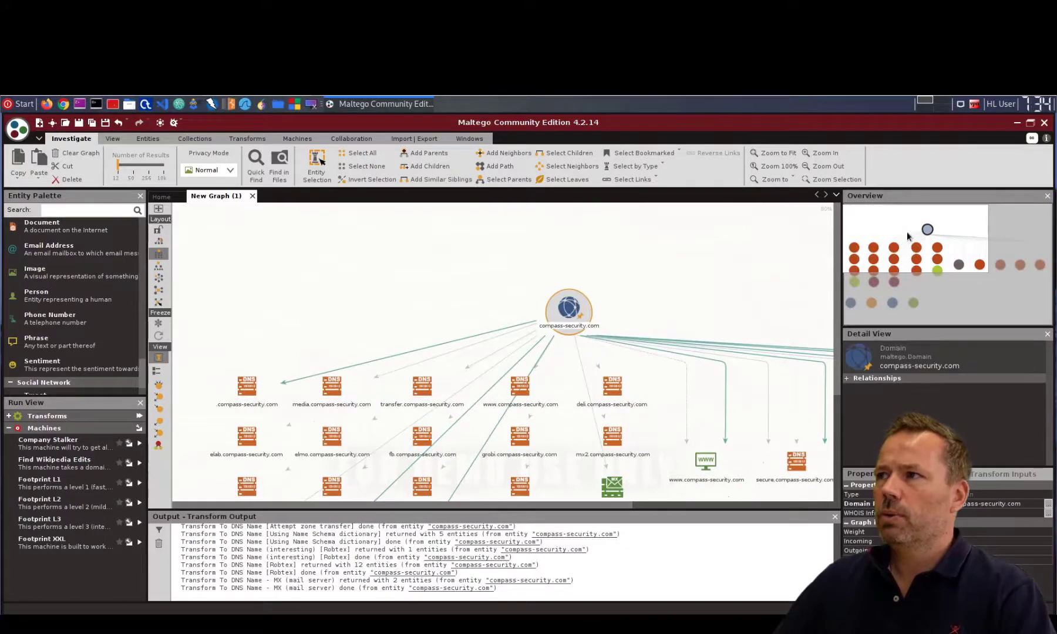
{"action": "mouse_move", "coordinate": [908, 236]}
{"action": "left_mouse_down"}
{"action": "mouse_move", "coordinate": [916, 281]}
{"action": "mouse_move", "coordinate": [917, 241]}
{"action": "left_mouse_up"}
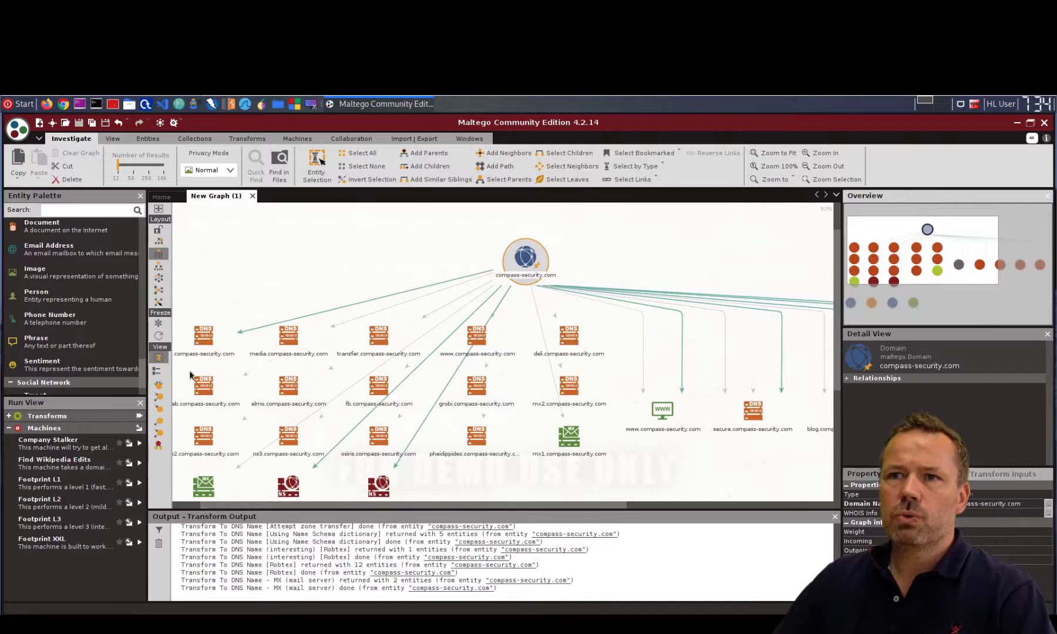
{"action": "left_click", "coordinate": [157, 371]}
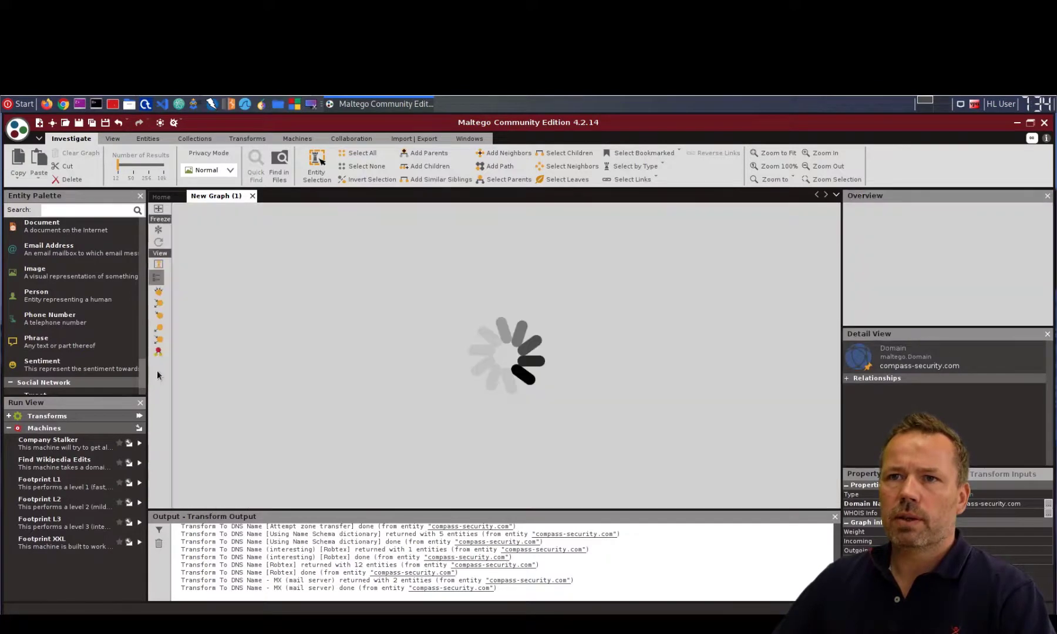
{"action": "left_click", "coordinate": [158, 293]}
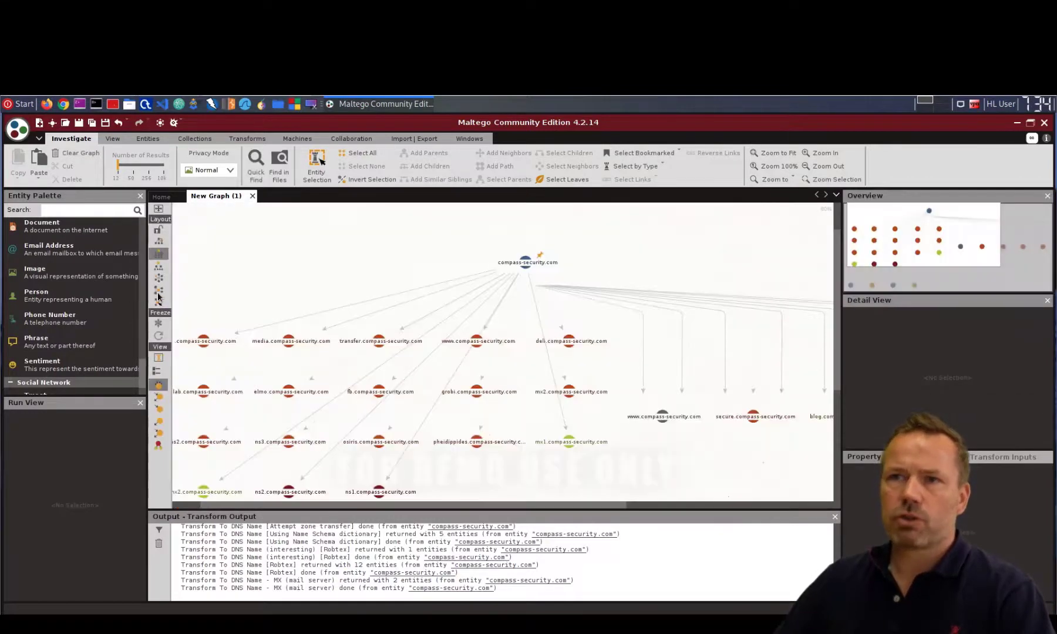
{"action": "left_click", "coordinate": [160, 358]}
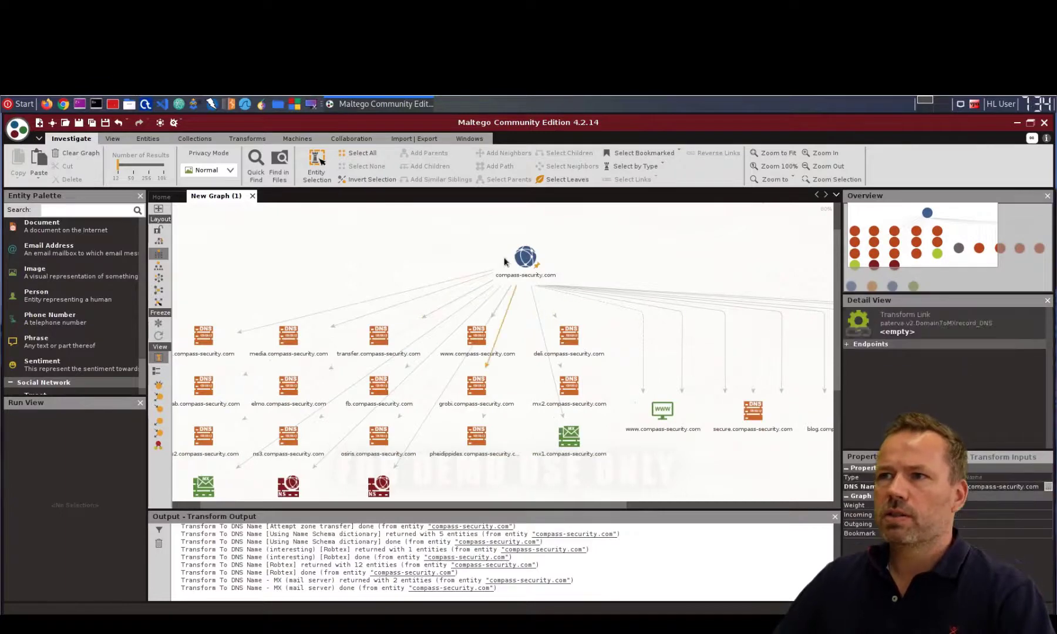
{"action": "left_click", "coordinate": [288, 386]}
{"action": "left_click", "coordinate": [298, 422]}
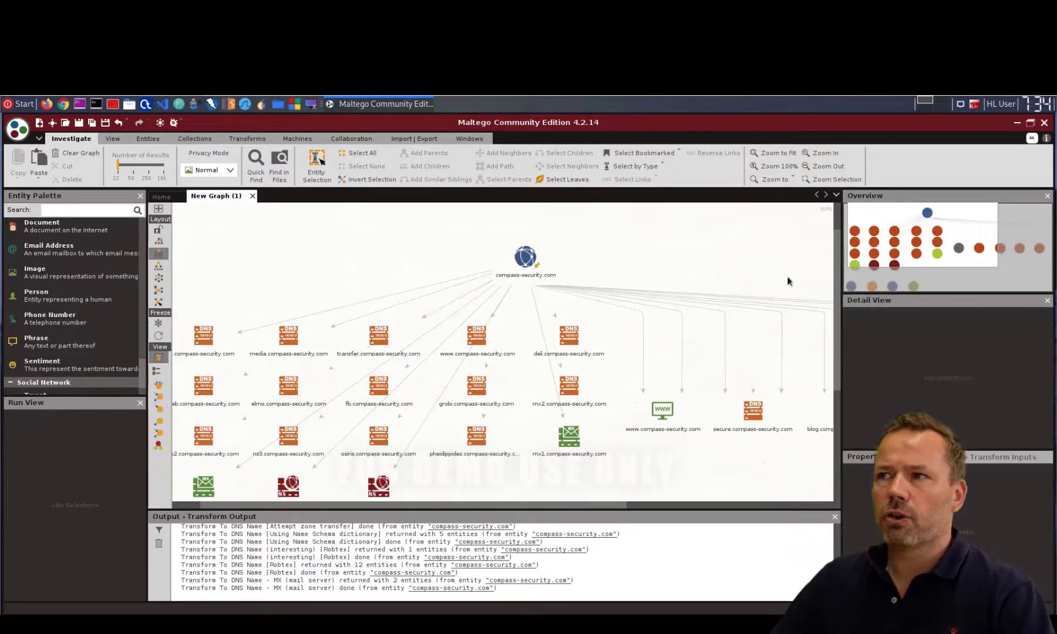
- Run the DNS from Domain transforms on hacking-lab.com, adding 9 Robtex and 2 MX entities
{"action": "left_click_drag", "start_coordinate": [841, 262], "coordinate": [840, 414]}
{"action": "left_click", "coordinate": [369, 376]}
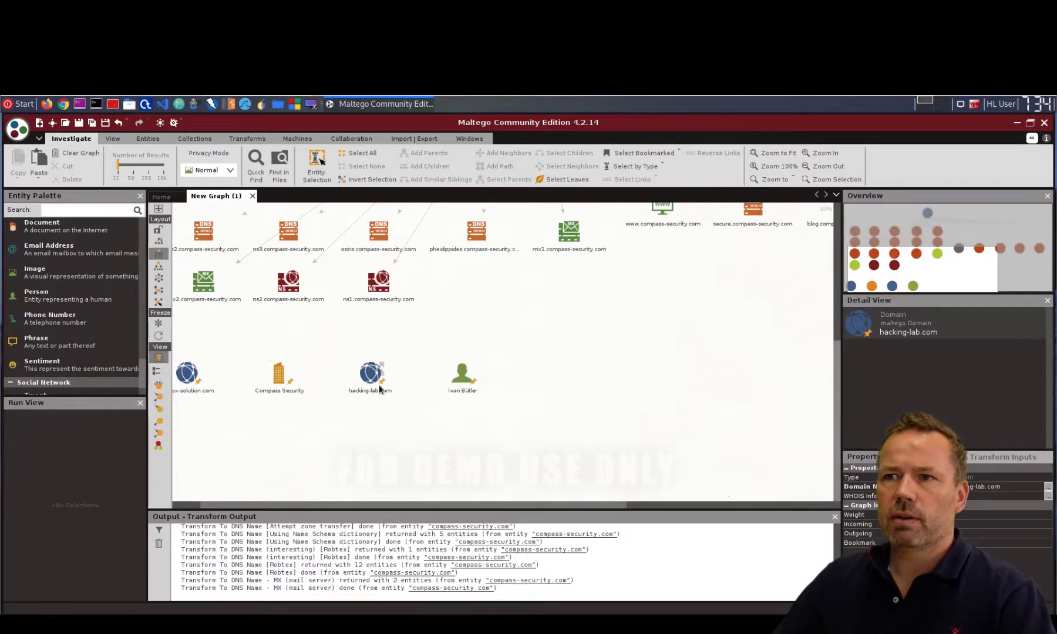
{"action": "right_click", "coordinate": [373, 379]}
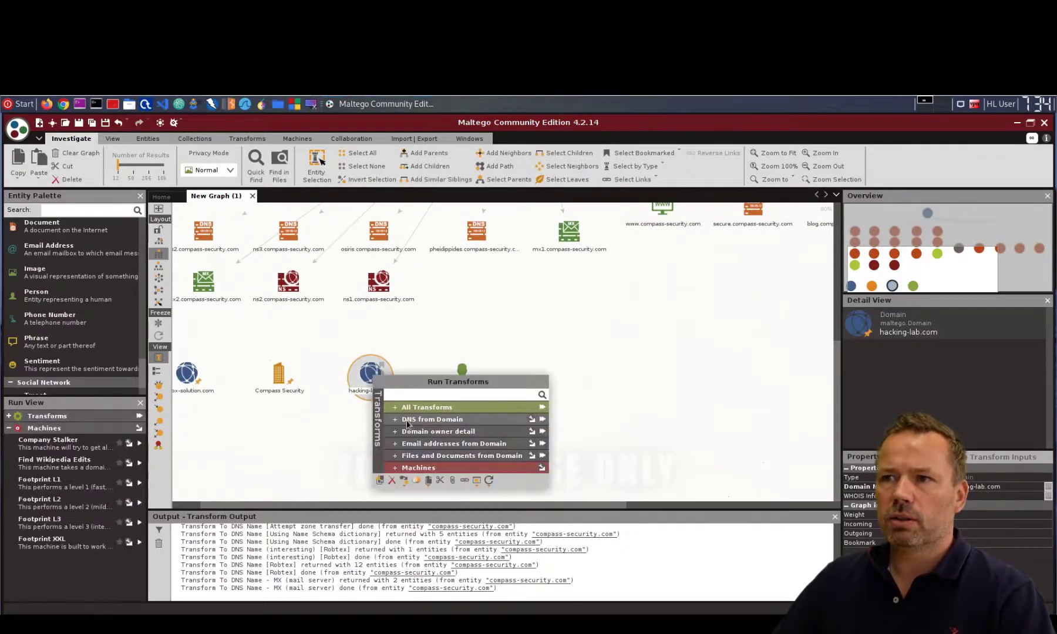
{"action": "left_click", "coordinate": [541, 420]}
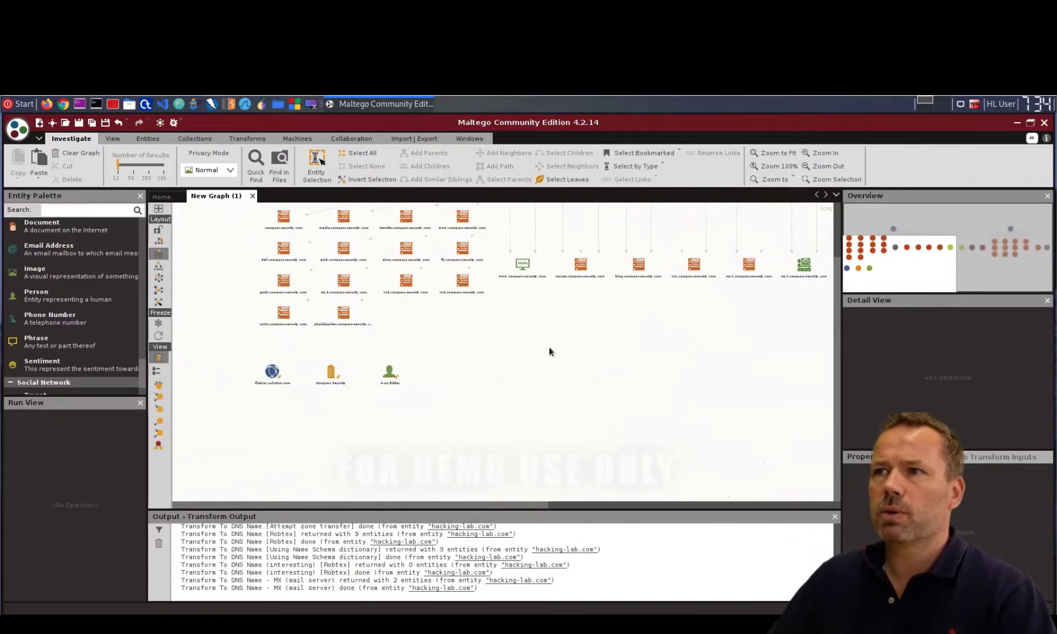
- Pan the graph and inspect a hacking-lab.com link and the ns2.compass-security.com record
{"action": "scroll", "coordinate": [548, 347], "scroll_direction": "up", "scroll_amount": 2}
{"action": "scroll", "coordinate": [549, 347], "scroll_direction": "down", "scroll_amount": 2}
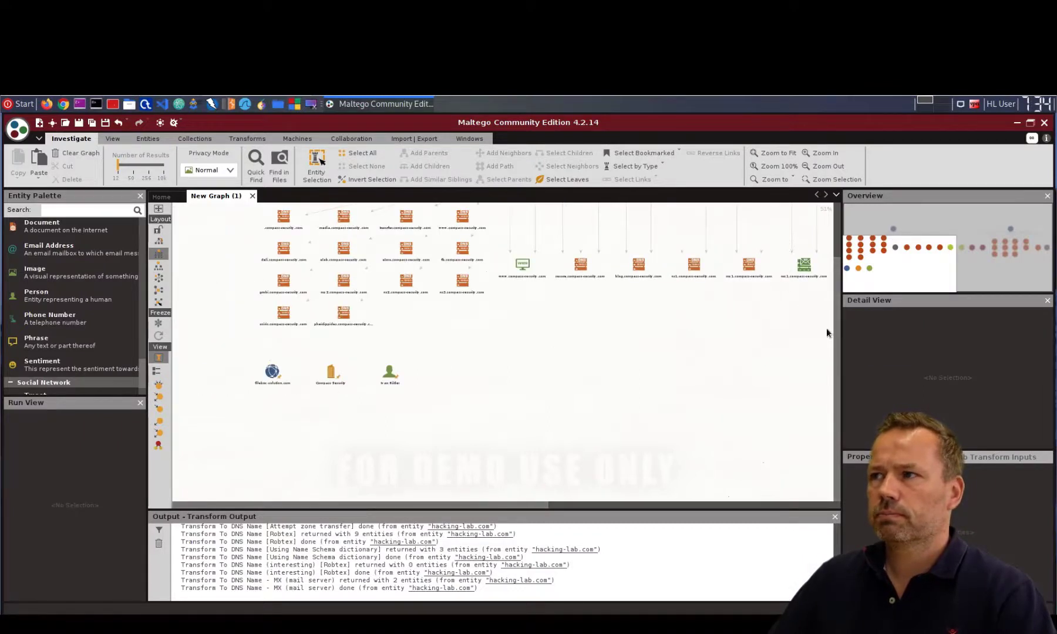
{"action": "left_click_drag", "start_coordinate": [835, 335], "coordinate": [804, 508]}
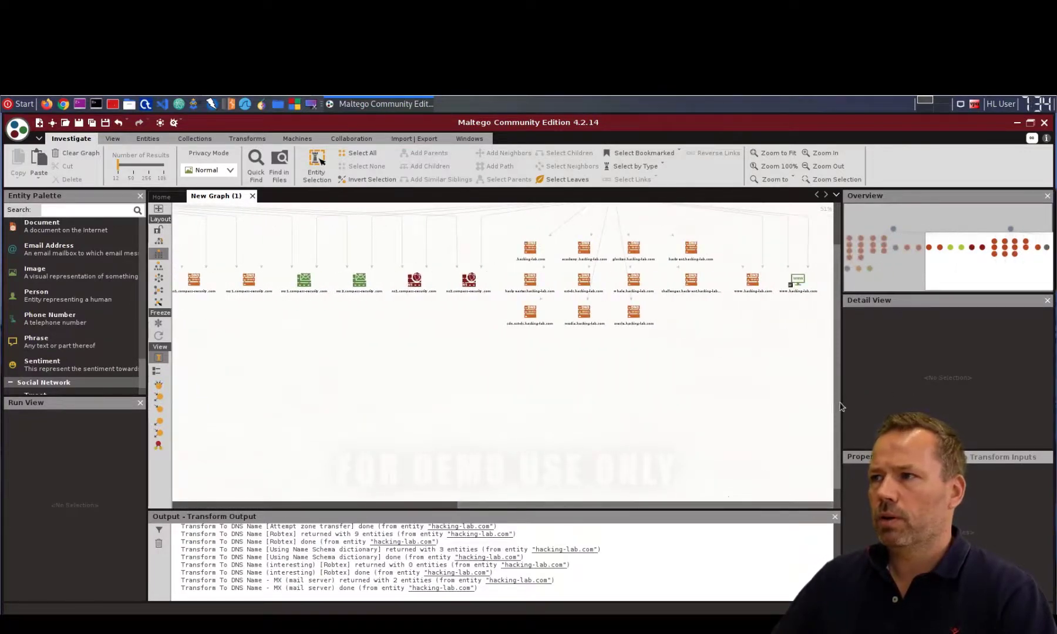
{"action": "left_click_drag", "start_coordinate": [839, 407], "coordinate": [840, 364]}
{"action": "left_click", "coordinate": [797, 331]}
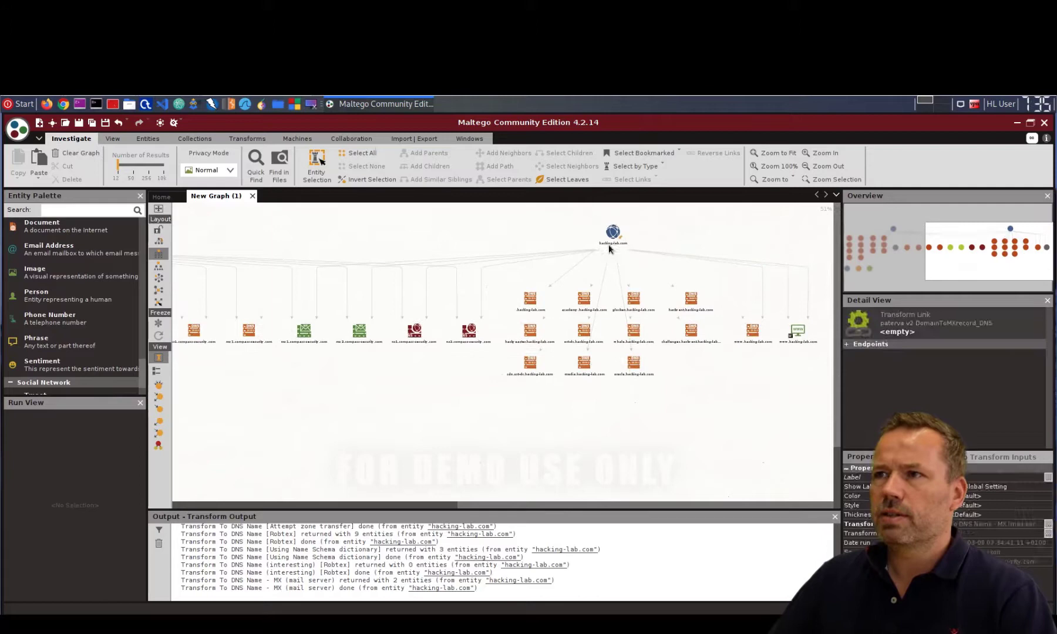
{"action": "left_click", "coordinate": [349, 335]}
{"action": "left_click", "coordinate": [468, 333]}
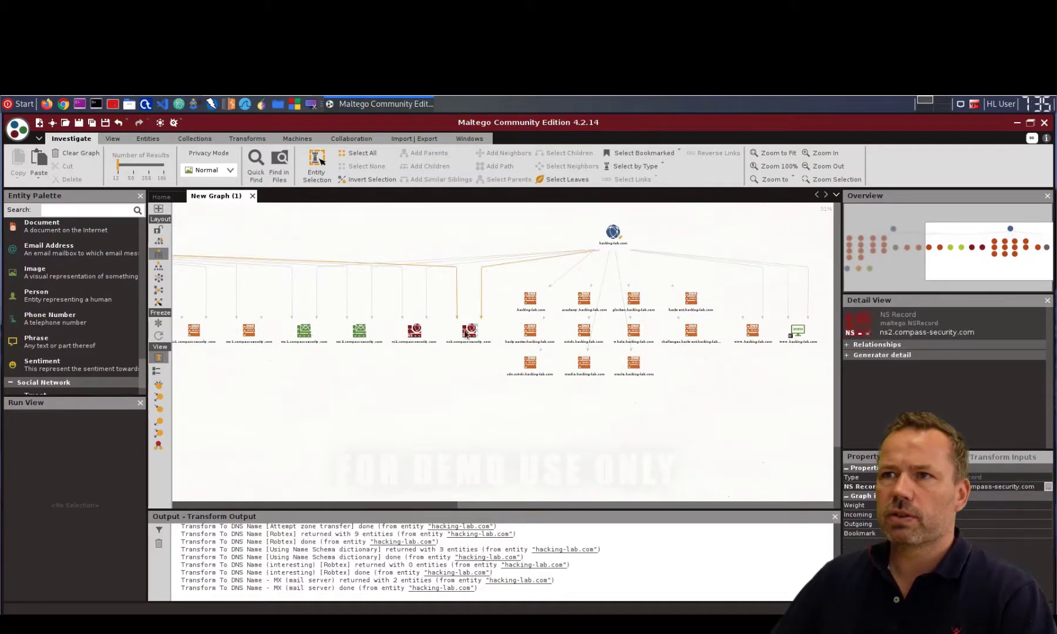
- Inspect mx1.compass-security.com and zoom in on it beside mx2 and ns1
{"action": "left_click", "coordinate": [304, 330]}
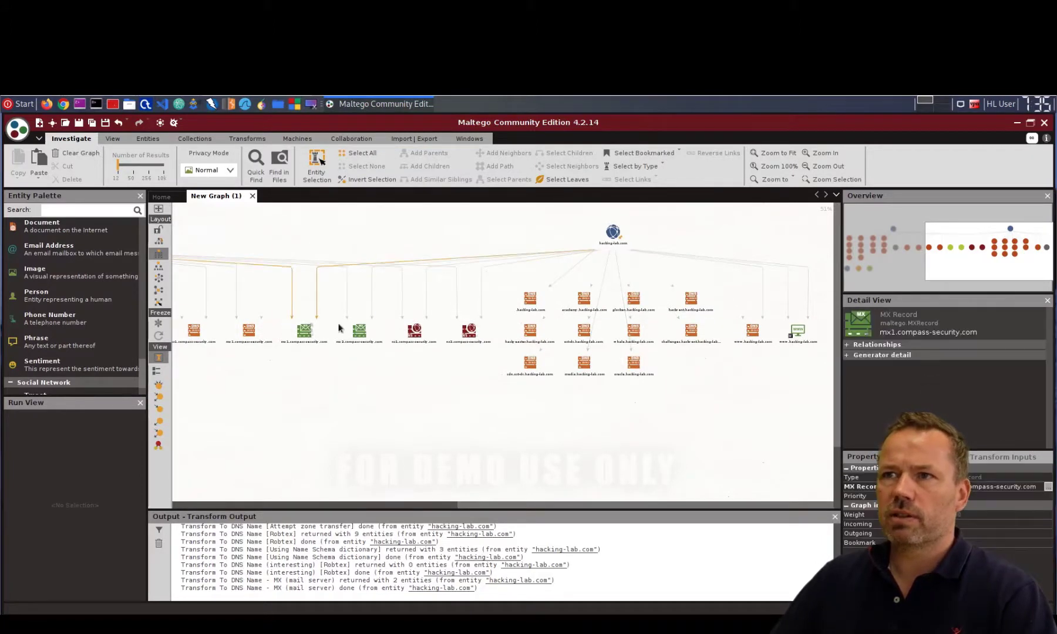
{"action": "left_click", "coordinate": [435, 304]}
{"action": "left_click", "coordinate": [304, 331]}
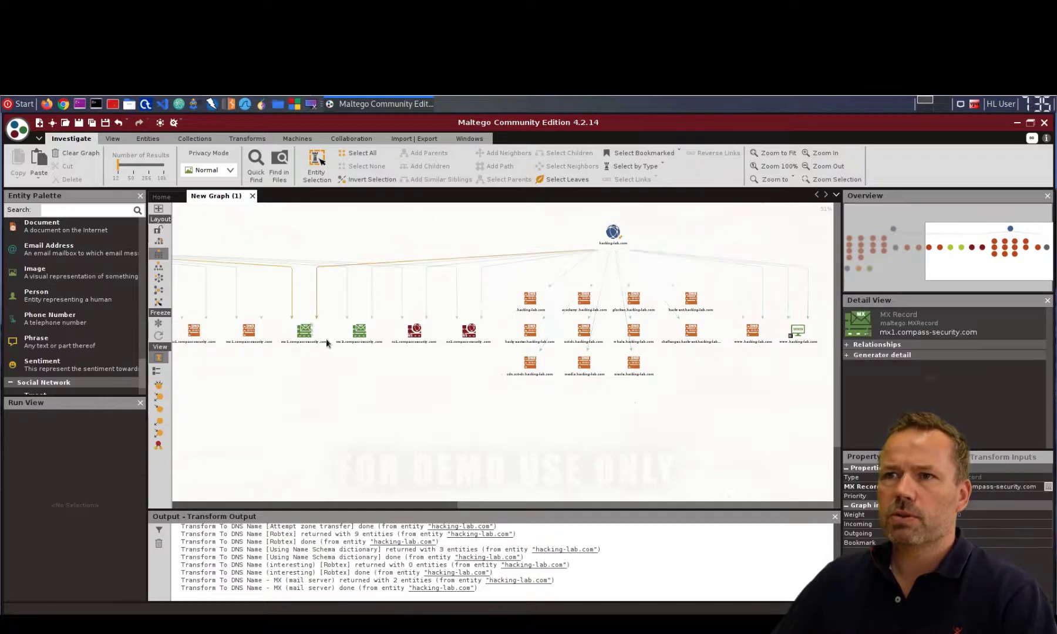
{"action": "left_click", "coordinate": [481, 411]}
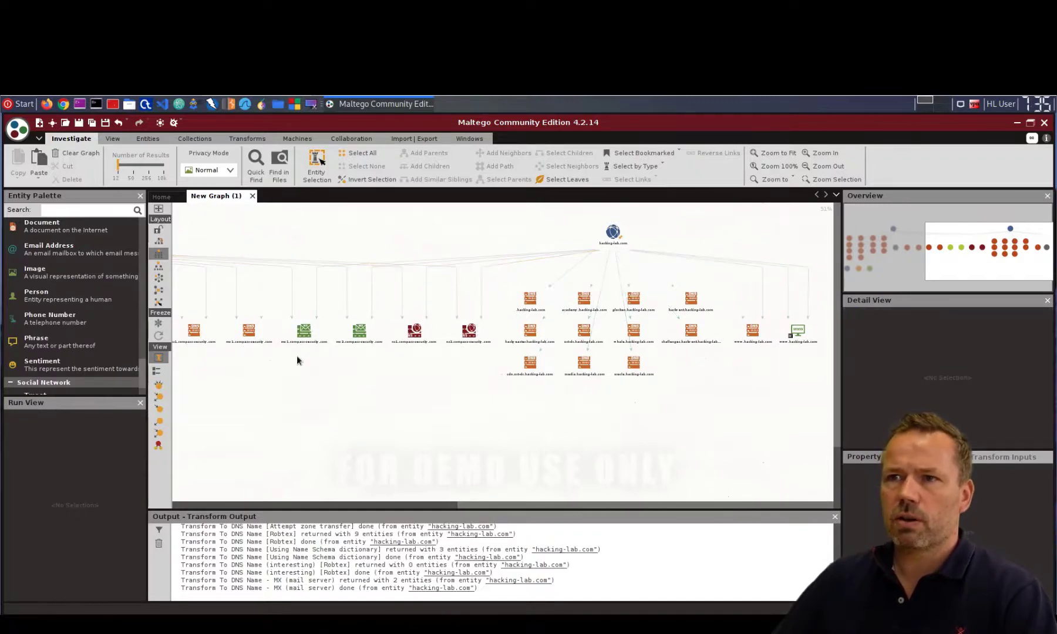
{"action": "scroll", "coordinate": [297, 352], "scroll_direction": "up", "scroll_amount": 5}
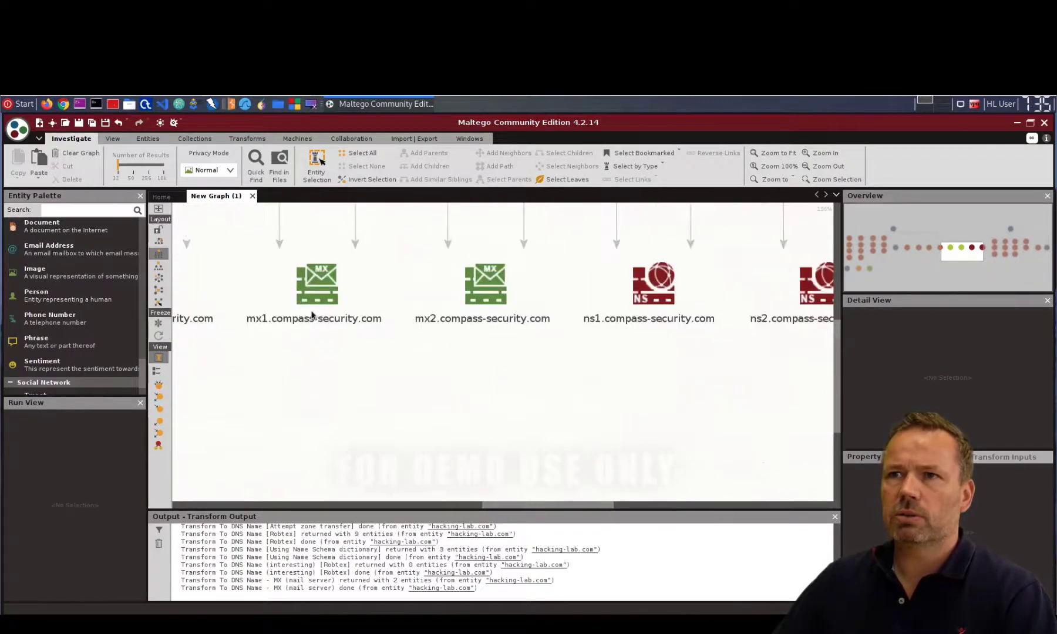
{"action": "left_click", "coordinate": [305, 288]}
{"action": "left_click", "coordinate": [463, 473]}
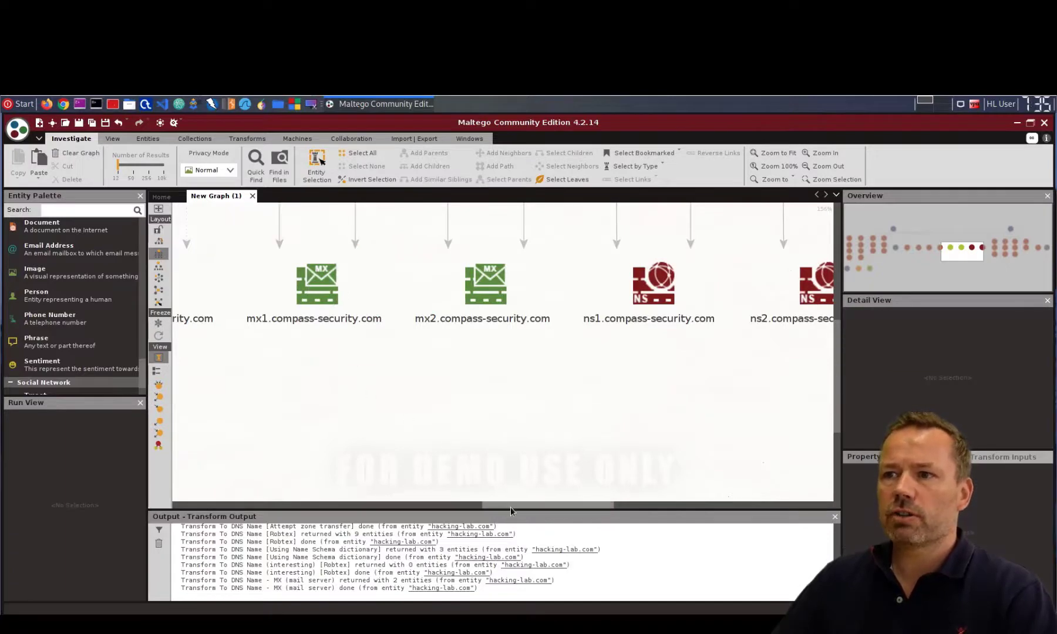
{"action": "mouse_move", "coordinate": [510, 507]}
{"action": "left_mouse_down"}
{"action": "mouse_move", "coordinate": [473, 510]}
{"action": "mouse_move", "coordinate": [490, 510]}
{"action": "left_mouse_up"}
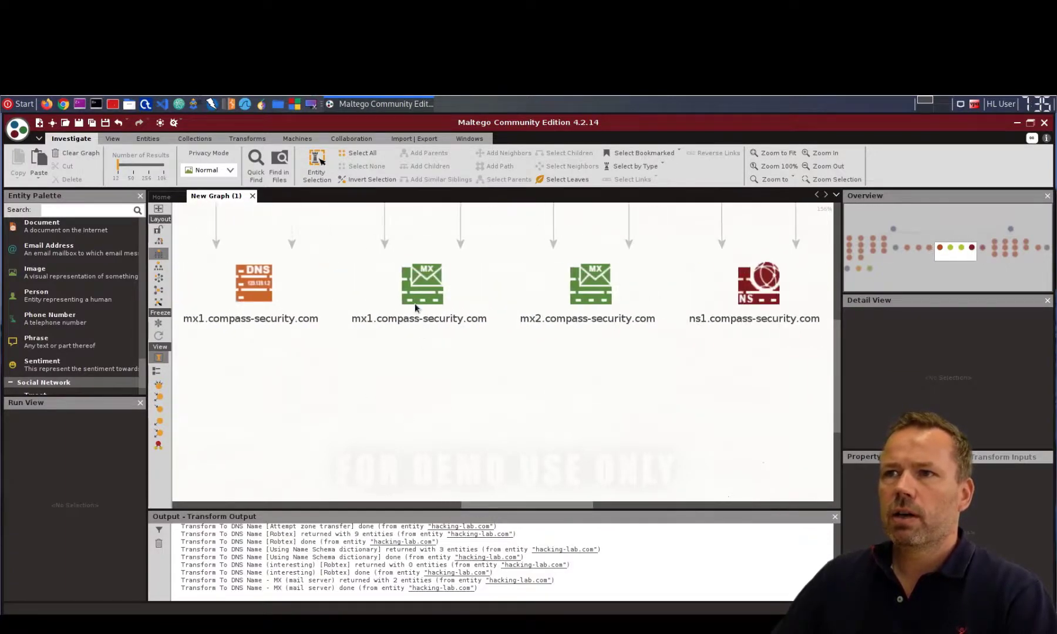
{"action": "right_click", "coordinate": [415, 287]}
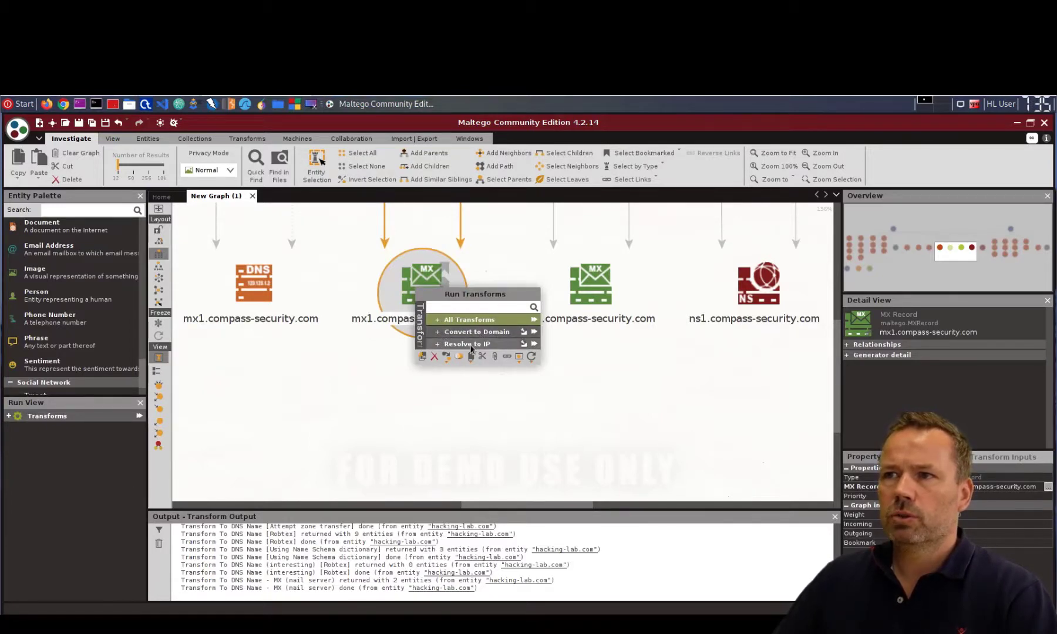
{"action": "left_click", "coordinate": [534, 345]}
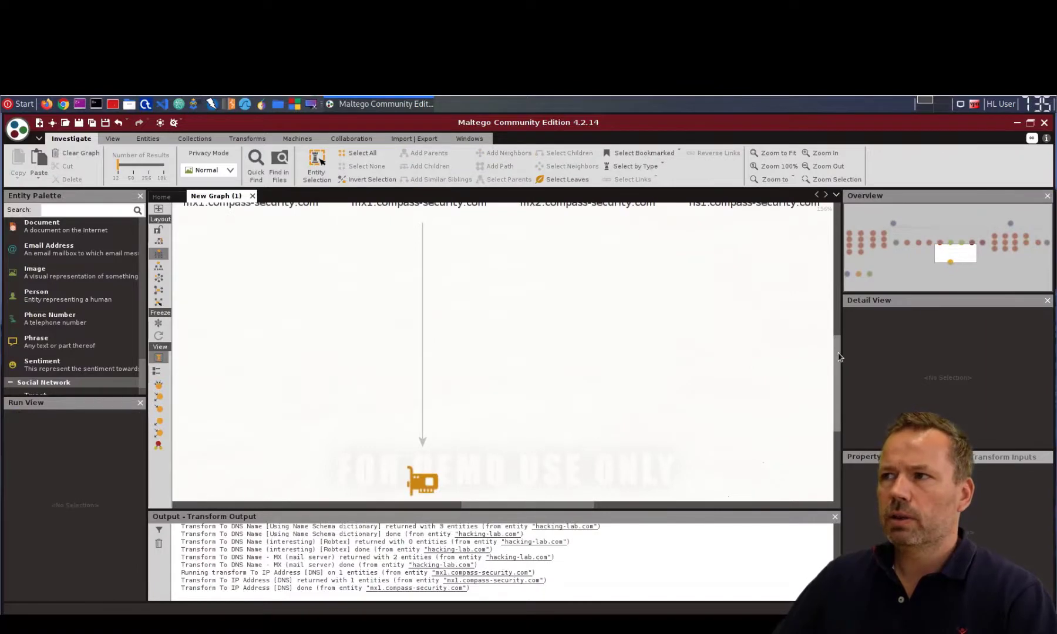
{"action": "left_click_drag", "start_coordinate": [838, 356], "coordinate": [773, 325]}
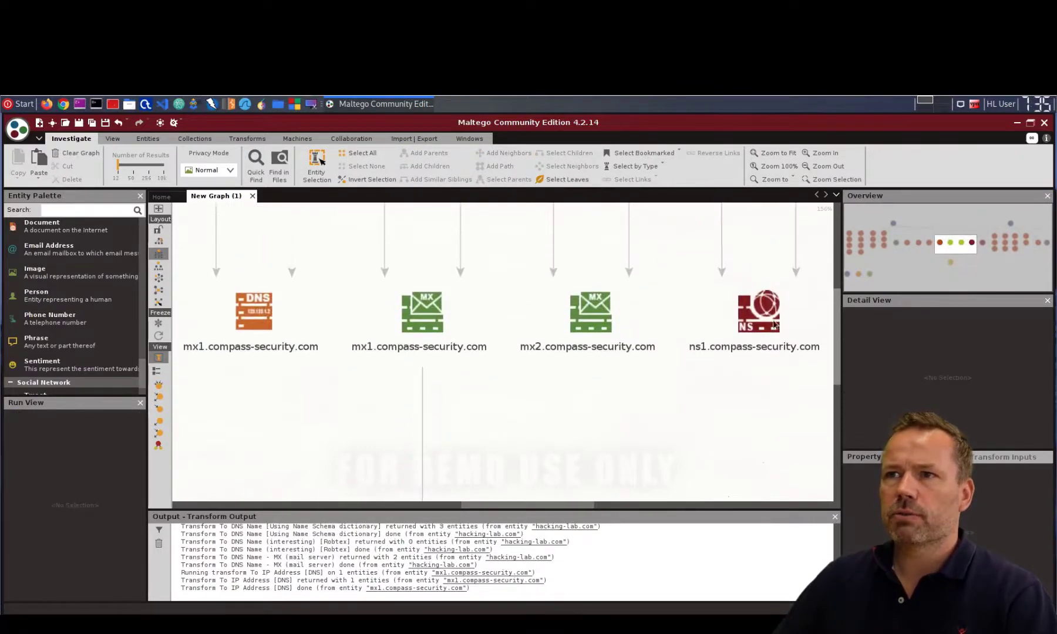
{"action": "left_click", "coordinate": [417, 346]}
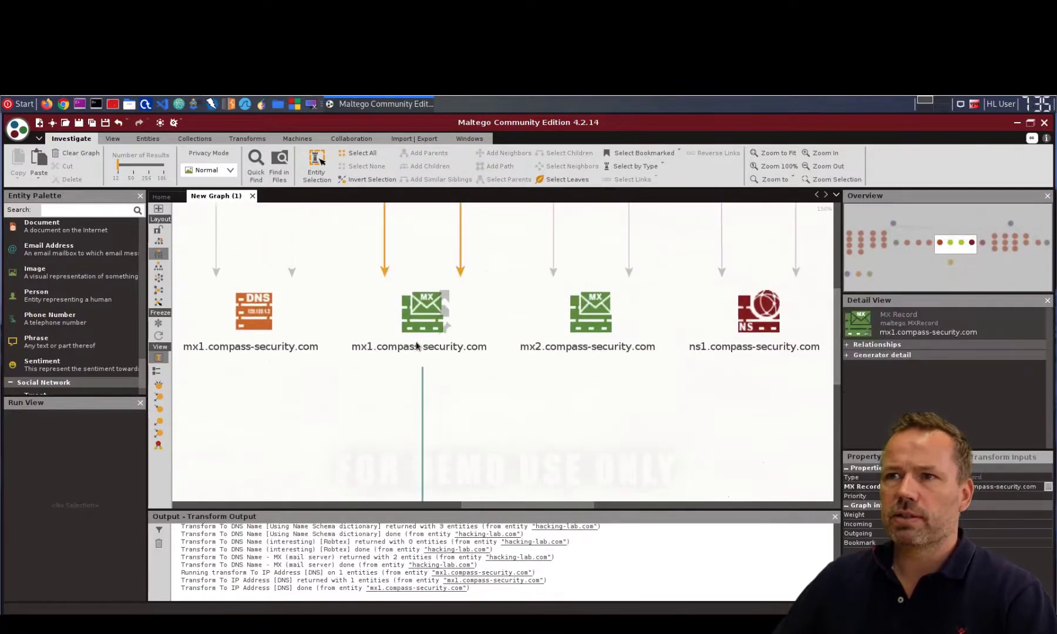
{"action": "left_click", "coordinate": [497, 376]}
{"action": "left_click_drag", "start_coordinate": [501, 510], "coordinate": [463, 508]}
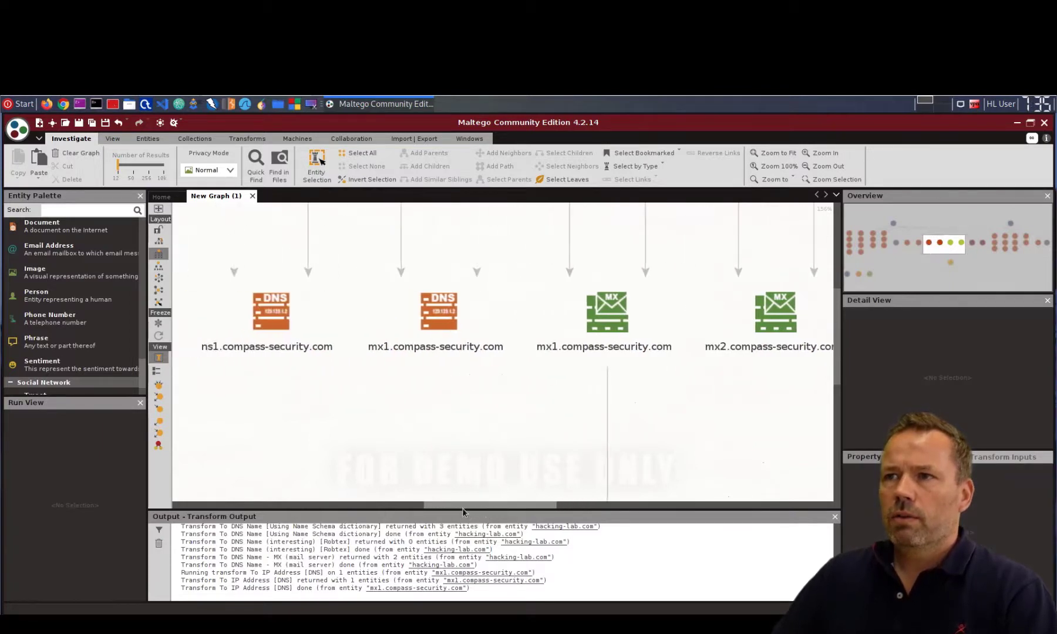
{"action": "left_click", "coordinate": [824, 350]}
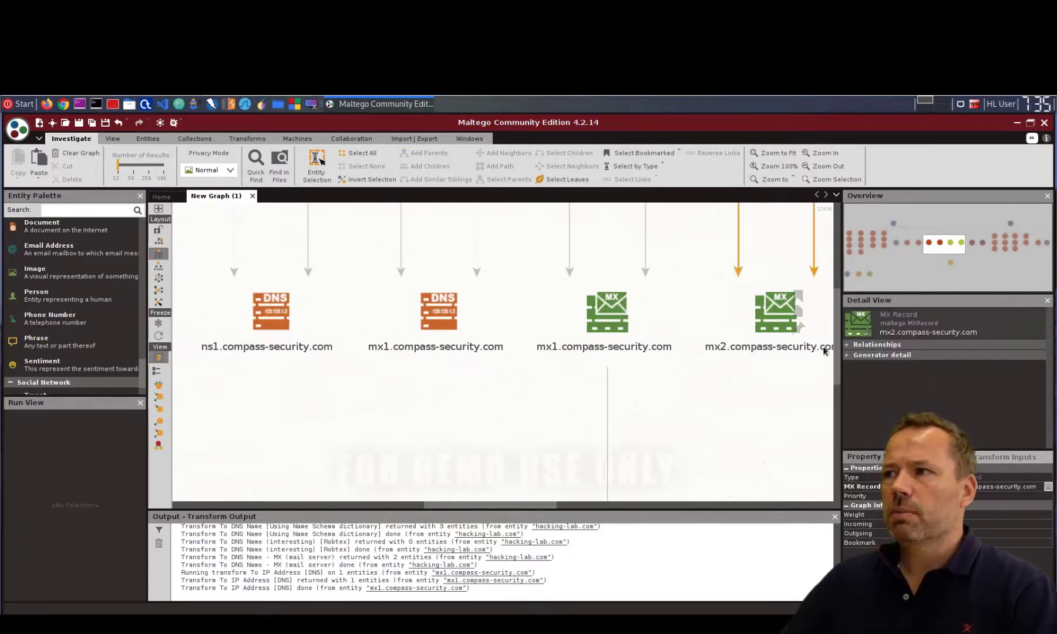
{"action": "left_click", "coordinate": [293, 359]}
{"action": "left_click", "coordinate": [775, 328]}
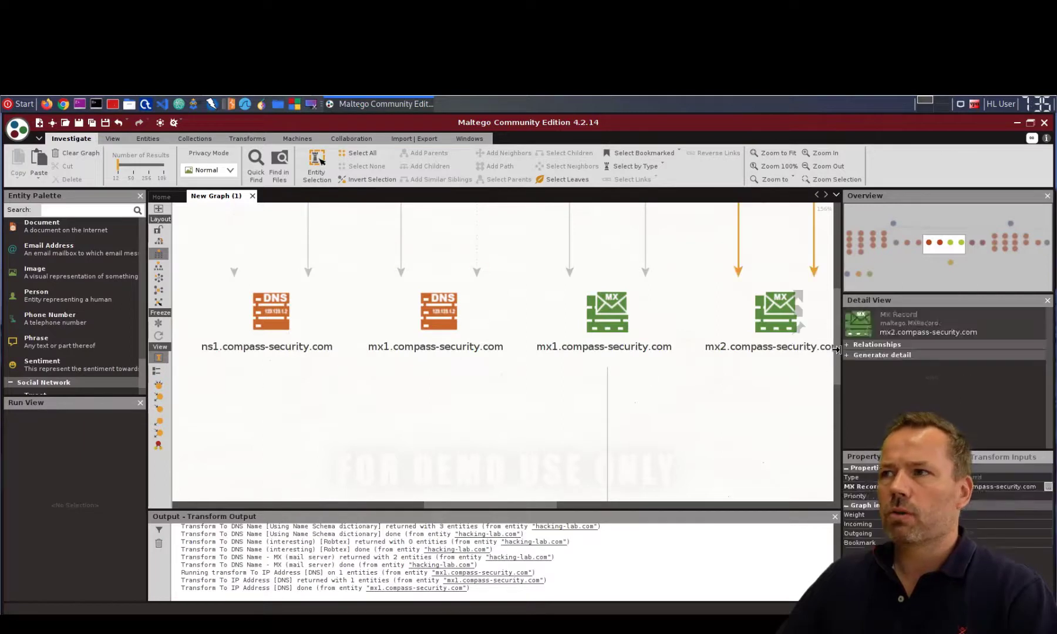
{"action": "left_click", "coordinate": [833, 353]}
{"action": "left_click_drag", "start_coordinate": [834, 353], "coordinate": [825, 252]}
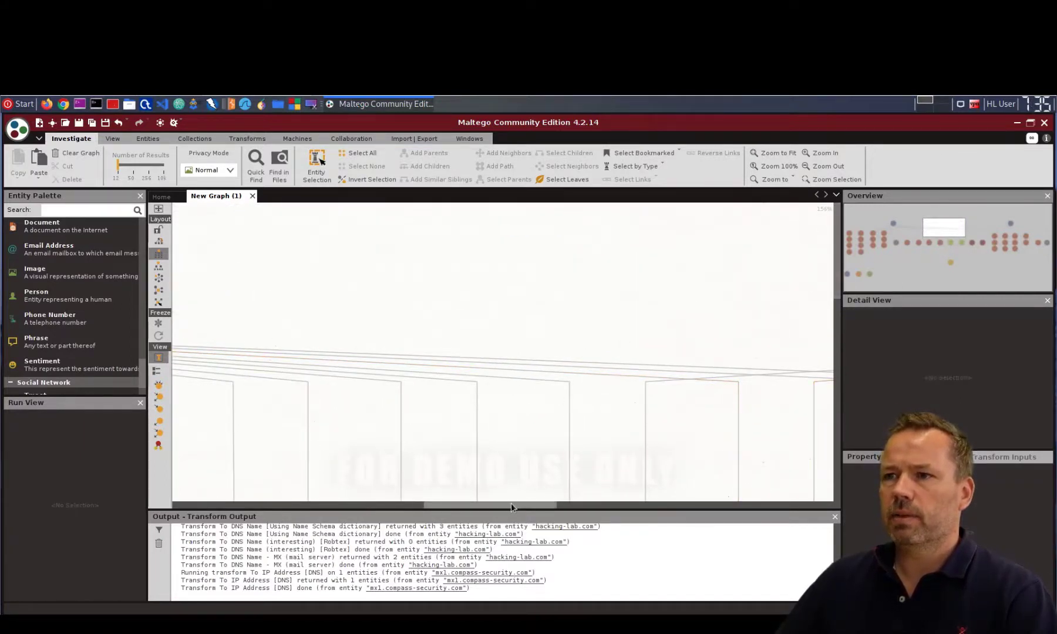
- Run all transforms on compass-security.com, keeping the default Wayback dates 20100101–20201231
{"action": "left_click_drag", "start_coordinate": [511, 503], "coordinate": [335, 505]}
{"action": "left_click", "coordinate": [464, 280]}
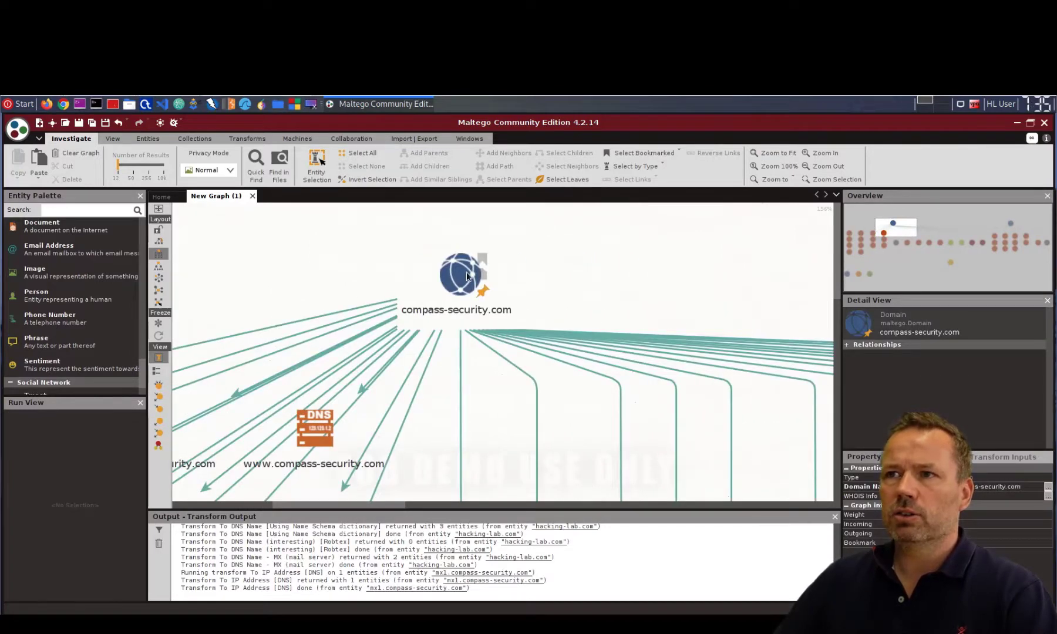
{"action": "right_click", "coordinate": [466, 275]}
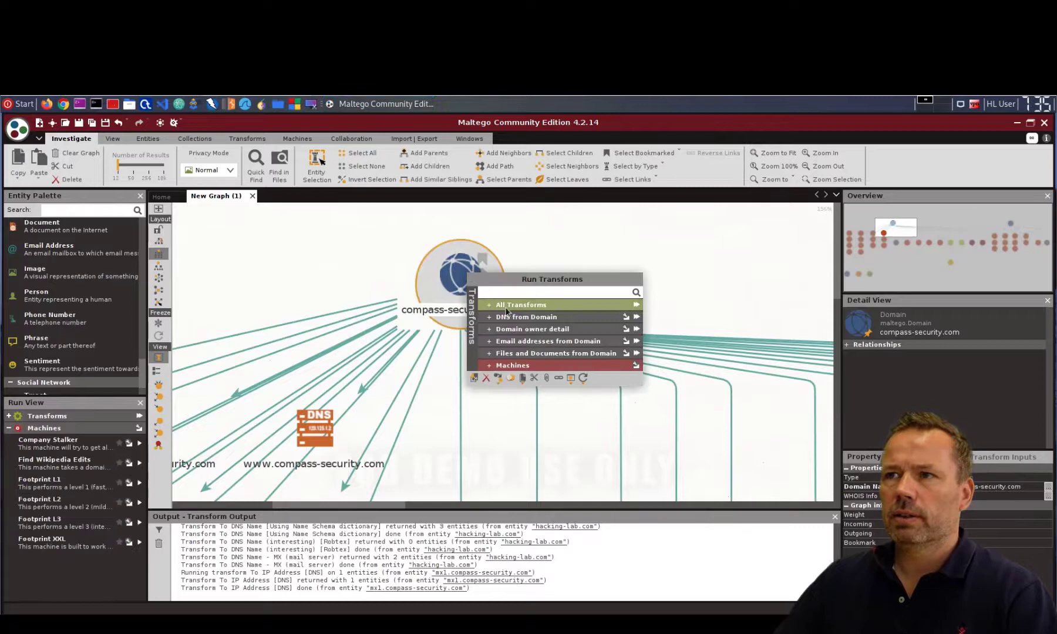
{"action": "left_click", "coordinate": [637, 307]}
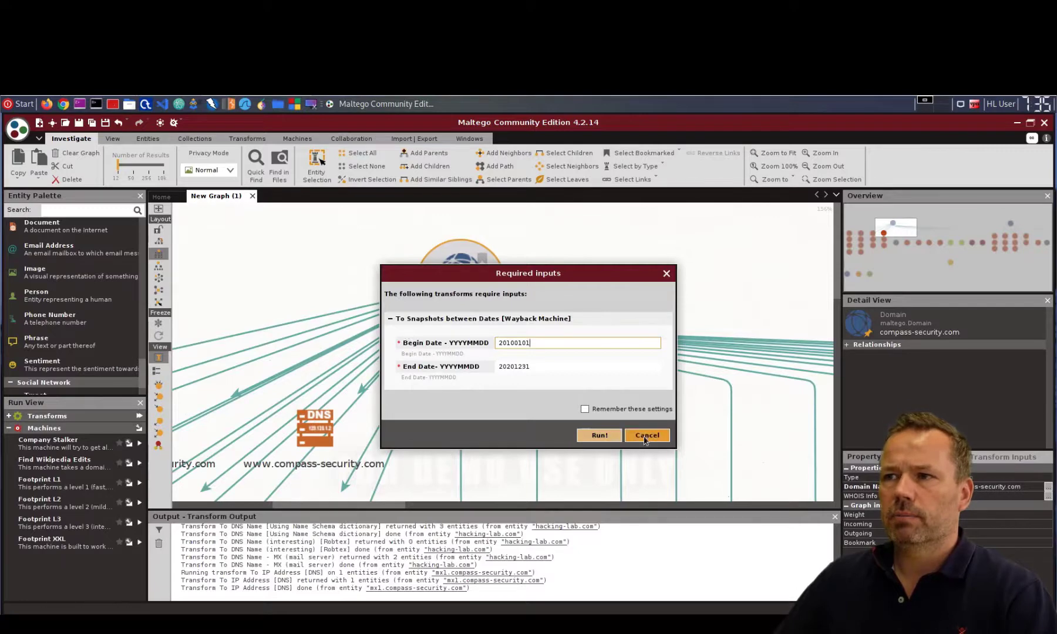
{"action": "left_click", "coordinate": [604, 437]}
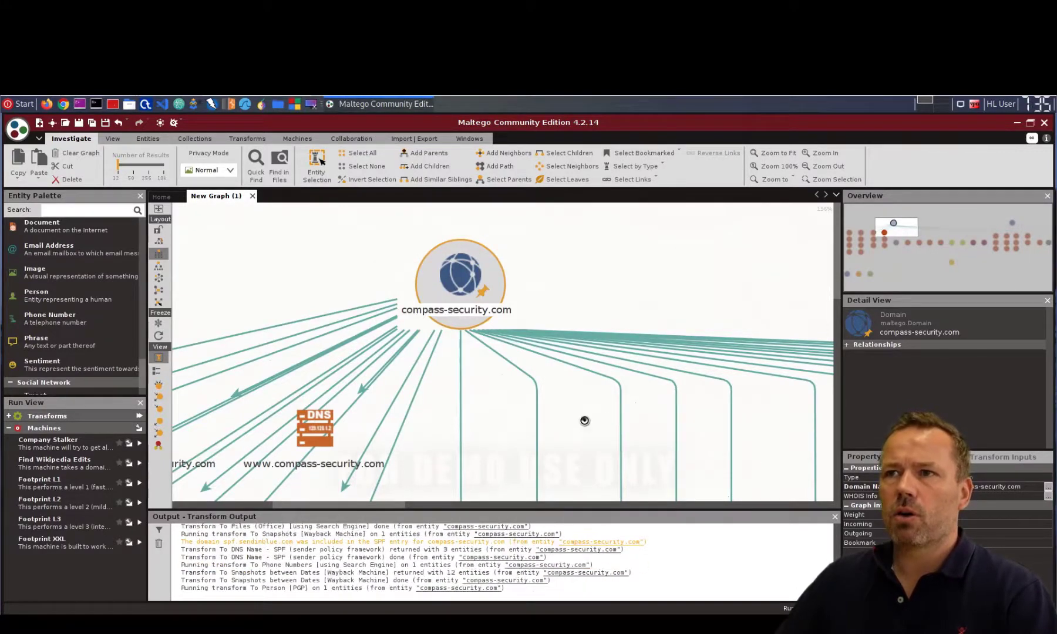
- Inspect the 2002 Jul 21 and May 28 Wayback snapshots, then zoom out across the graph
{"action": "left_click", "coordinate": [584, 410]}
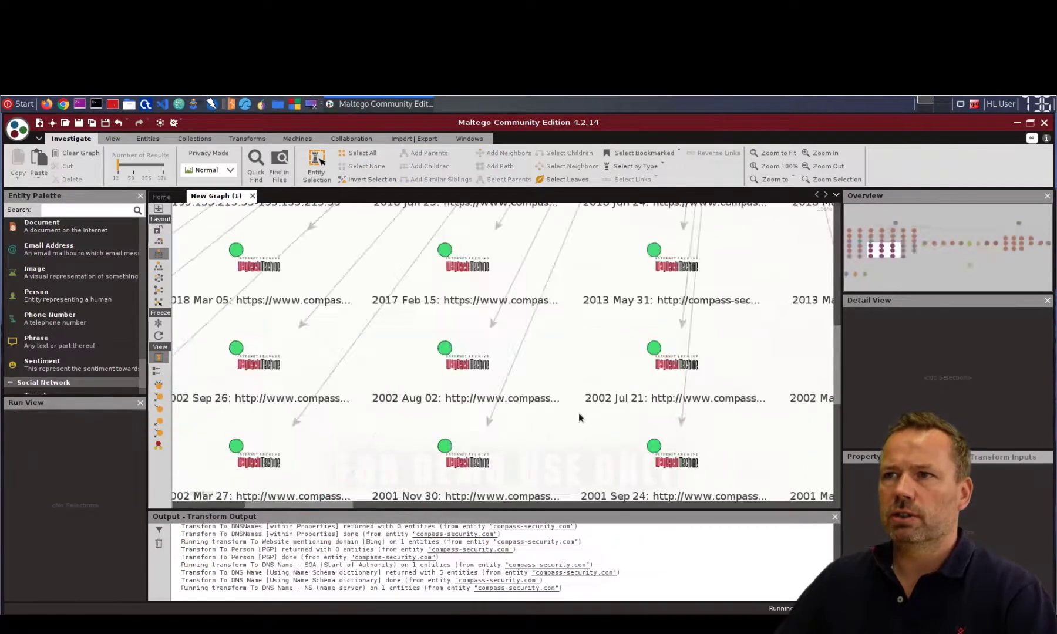
{"action": "left_click", "coordinate": [589, 414]}
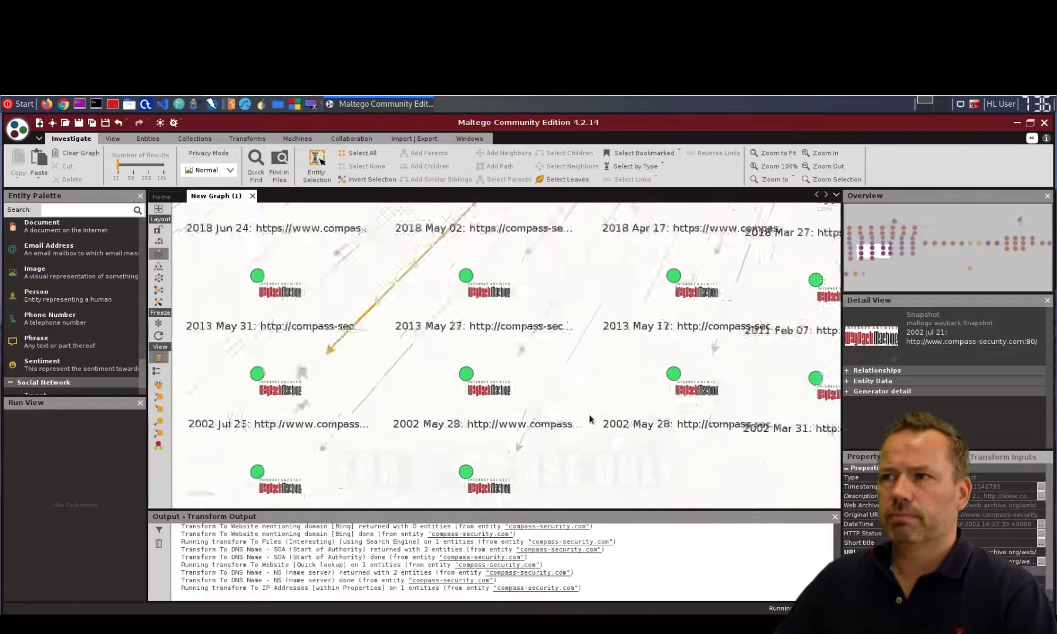
{"action": "left_click", "coordinate": [589, 415]}
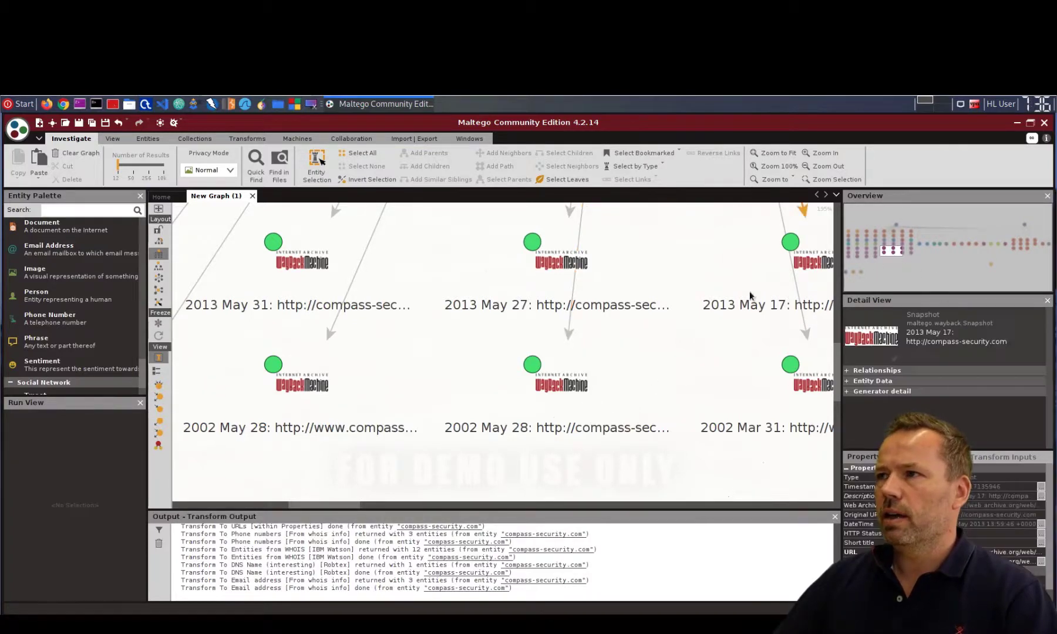
{"action": "scroll", "coordinate": [691, 314], "scroll_direction": "down", "scroll_amount": 1}
{"action": "scroll", "coordinate": [692, 314], "scroll_direction": "down", "scroll_amount": 3}
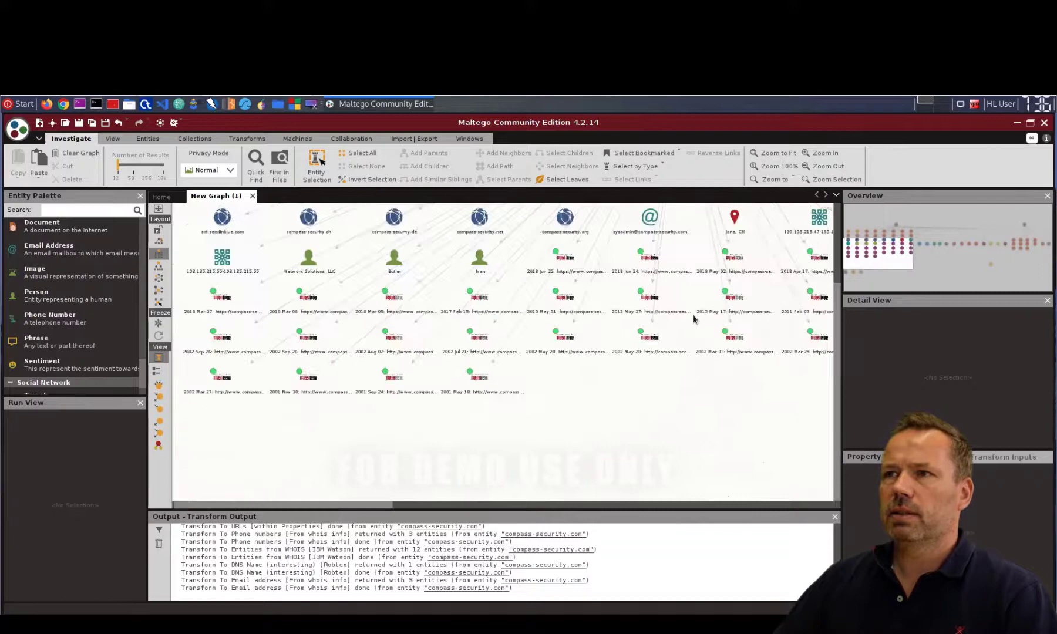
{"action": "left_click_drag", "start_coordinate": [447, 505], "coordinate": [520, 505]}
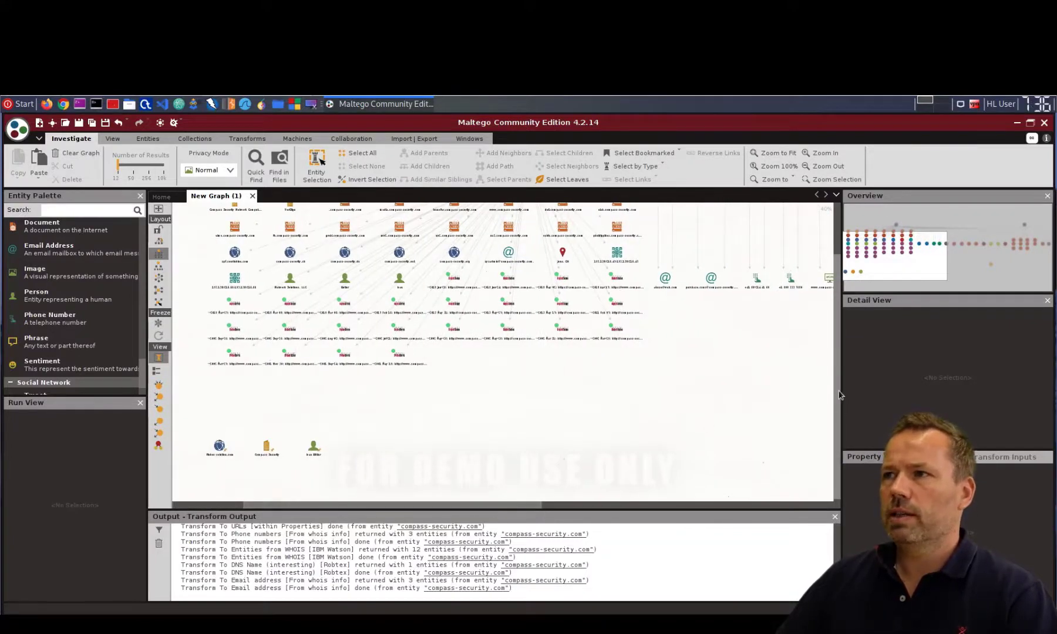
{"action": "left_click_drag", "start_coordinate": [840, 411], "coordinate": [837, 311]}
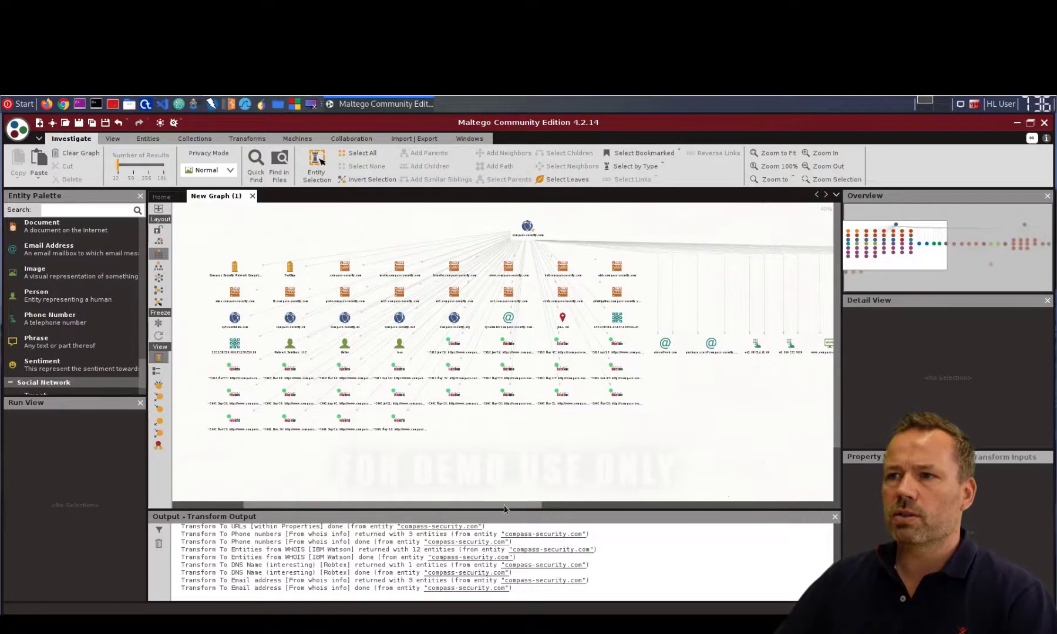
{"action": "left_click_drag", "start_coordinate": [512, 504], "coordinate": [780, 509]}
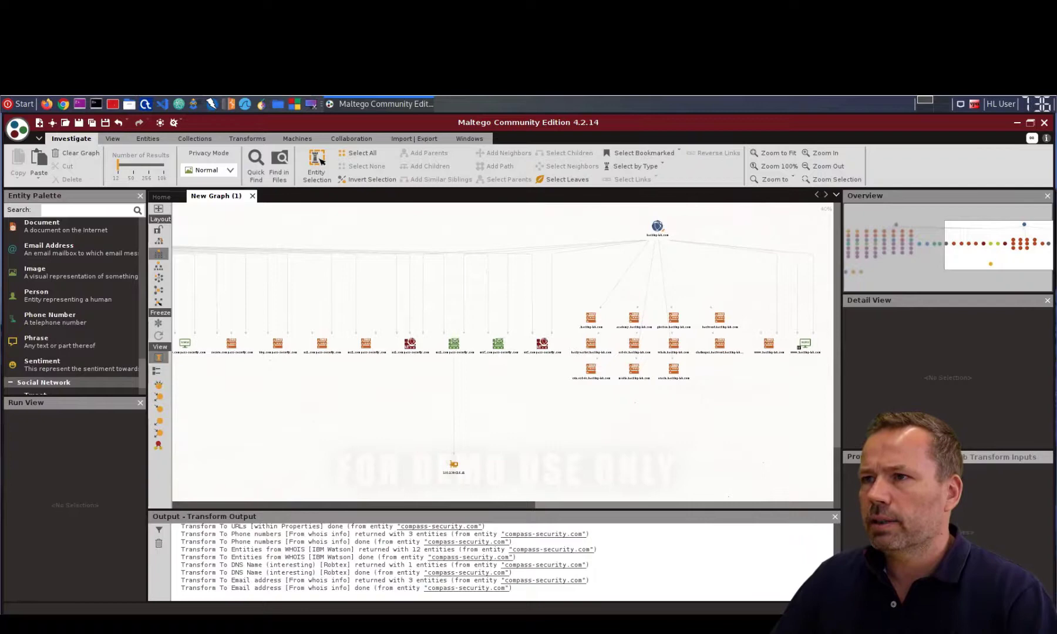
- Zoom in and scroll left to the person entities, inspecting the second person
{"action": "scroll", "coordinate": [616, 461], "scroll_direction": "up", "scroll_amount": 5}
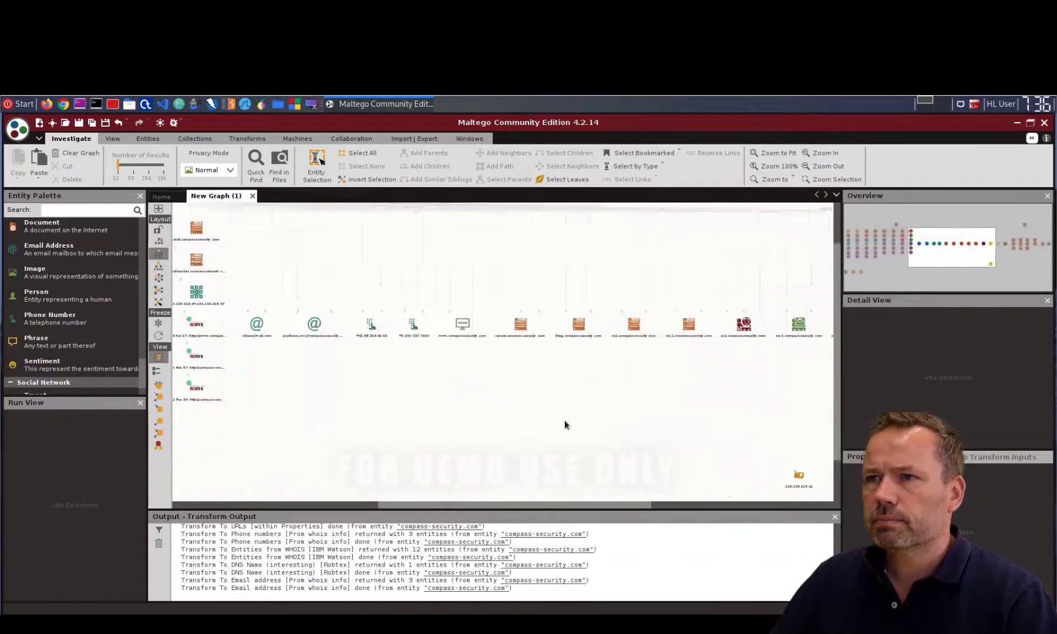
{"action": "left_click_drag", "start_coordinate": [551, 507], "coordinate": [296, 506]}
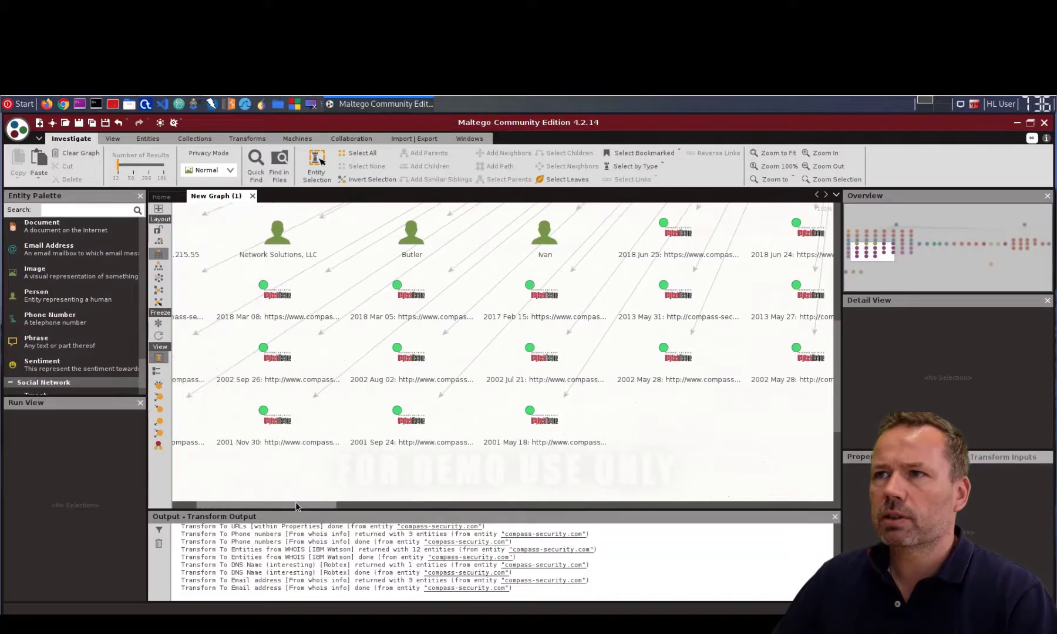
{"action": "left_click", "coordinate": [411, 231]}
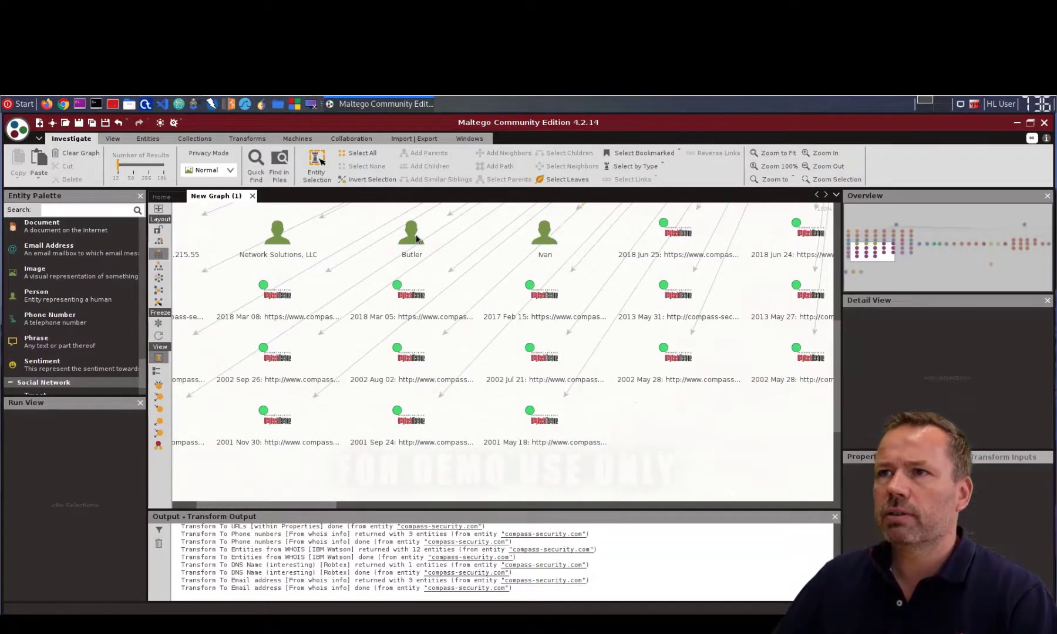
- Run Email addresses from Person on the third person entity with Domain/TLD left empty
{"action": "right_click", "coordinate": [542, 235]}
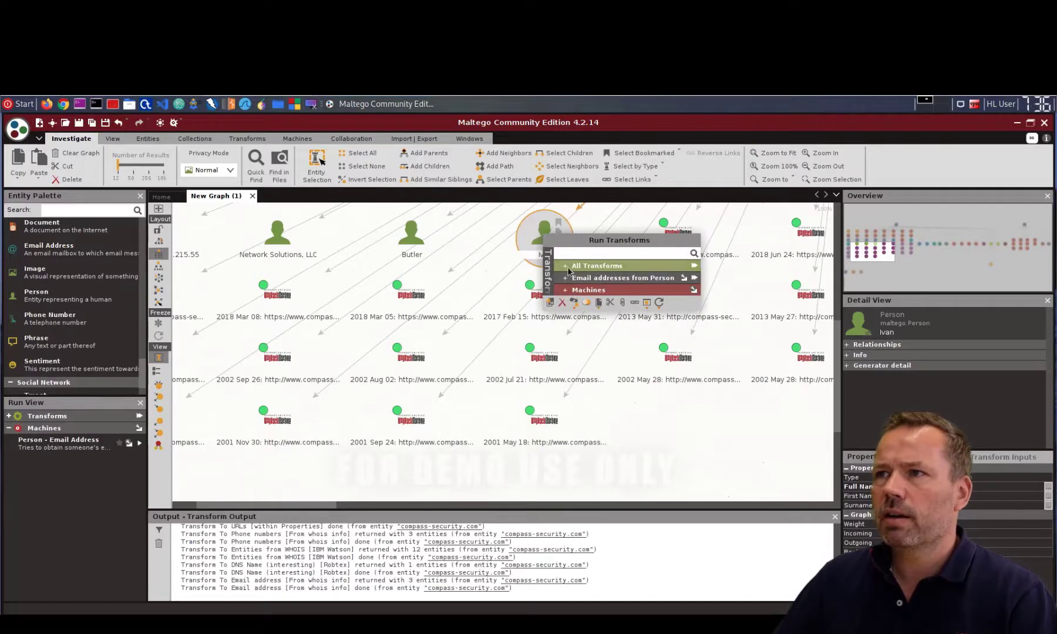
{"action": "left_click", "coordinate": [694, 278]}
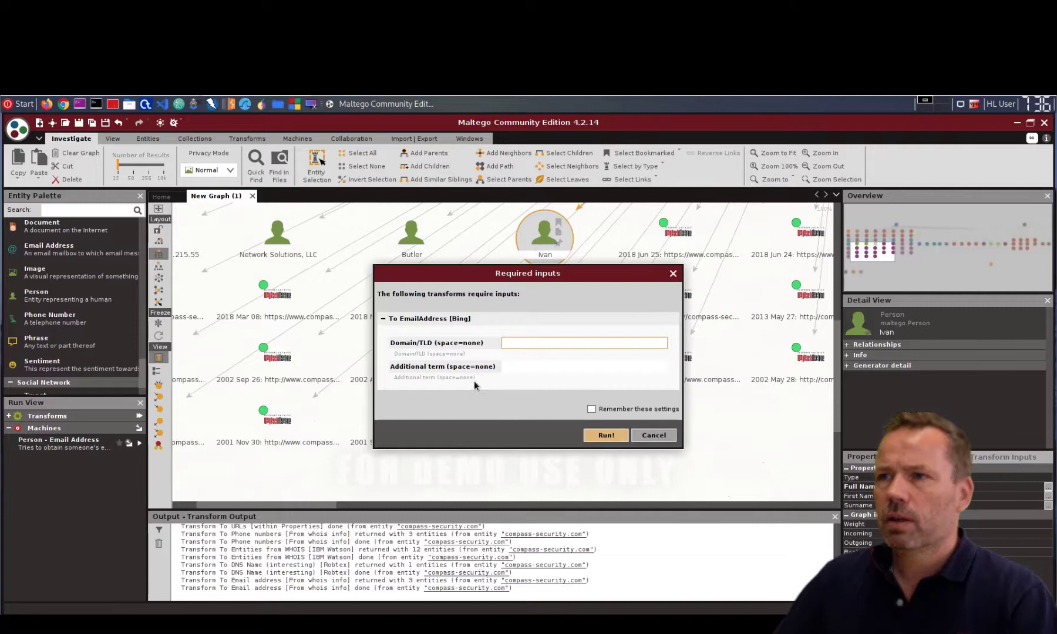
{"action": "left_click", "coordinate": [614, 439]}
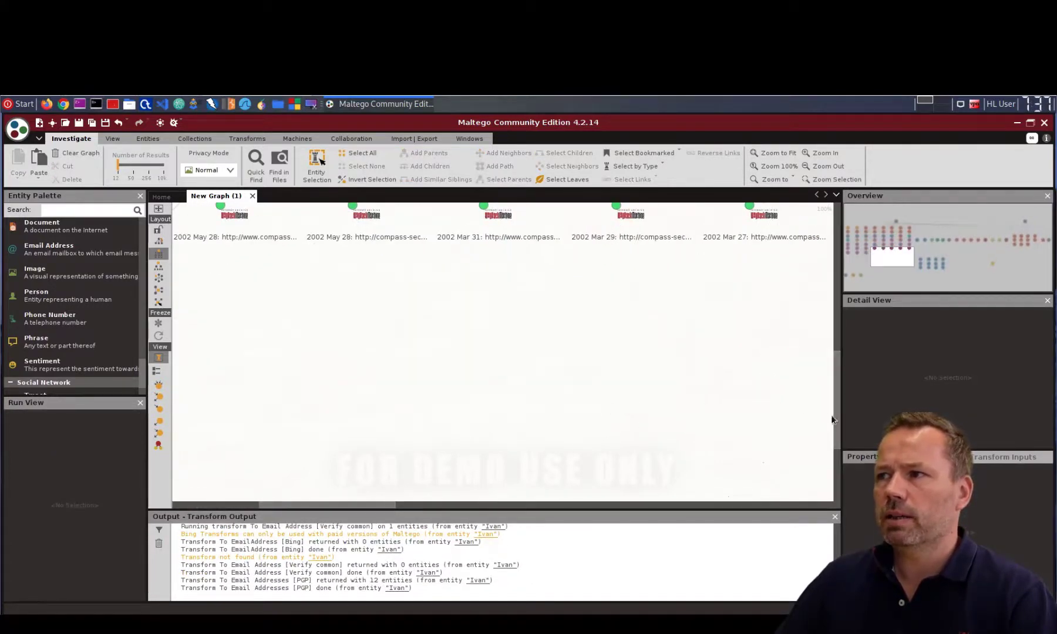
{"action": "left_click_drag", "start_coordinate": [835, 418], "coordinate": [843, 357]}
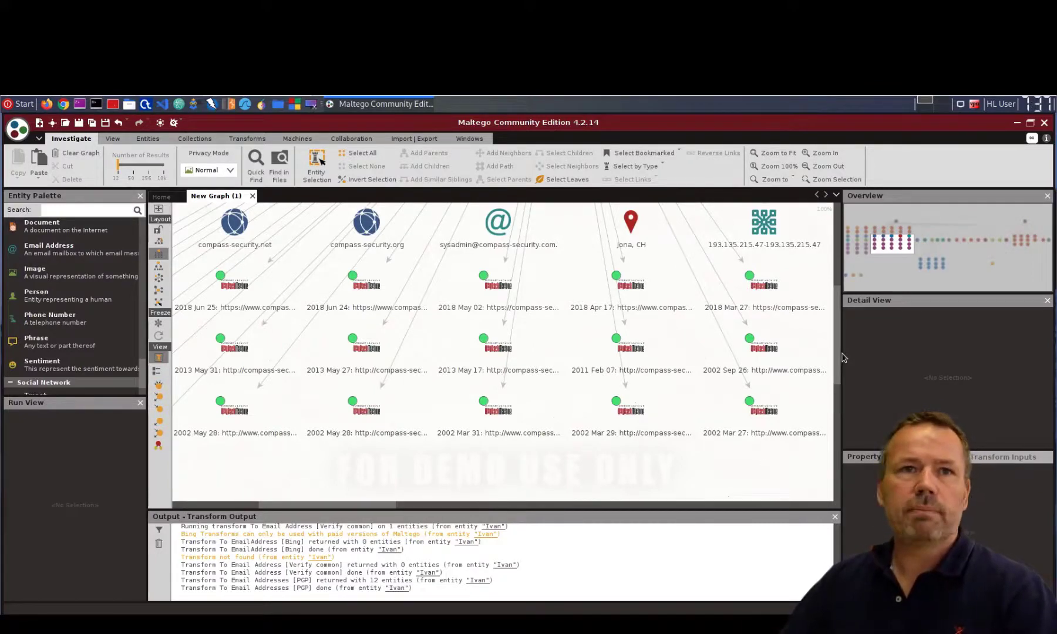
{"action": "left_click", "coordinate": [772, 369]}
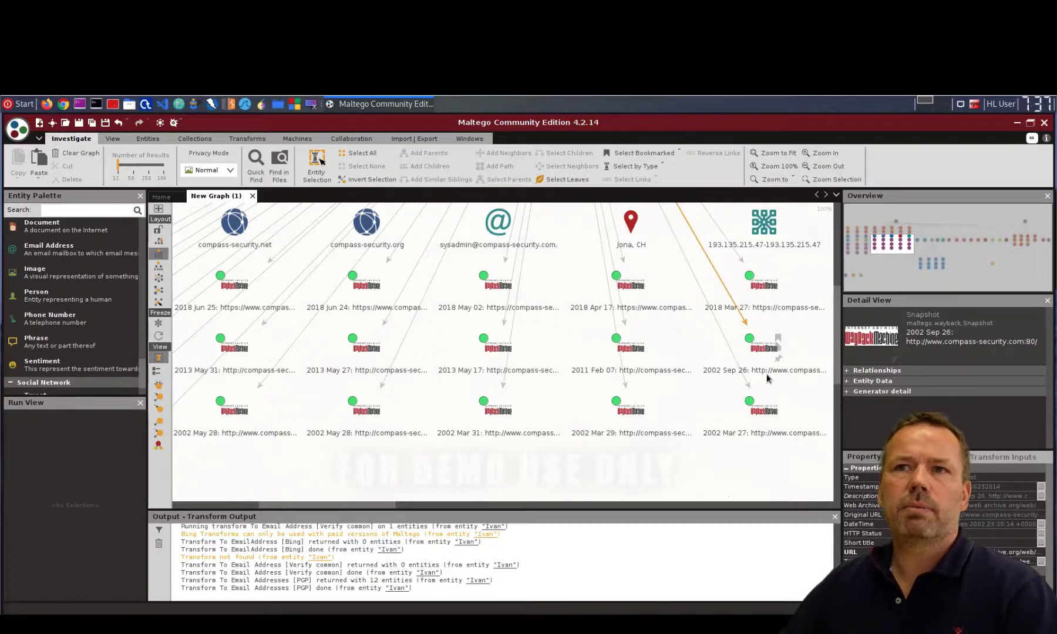